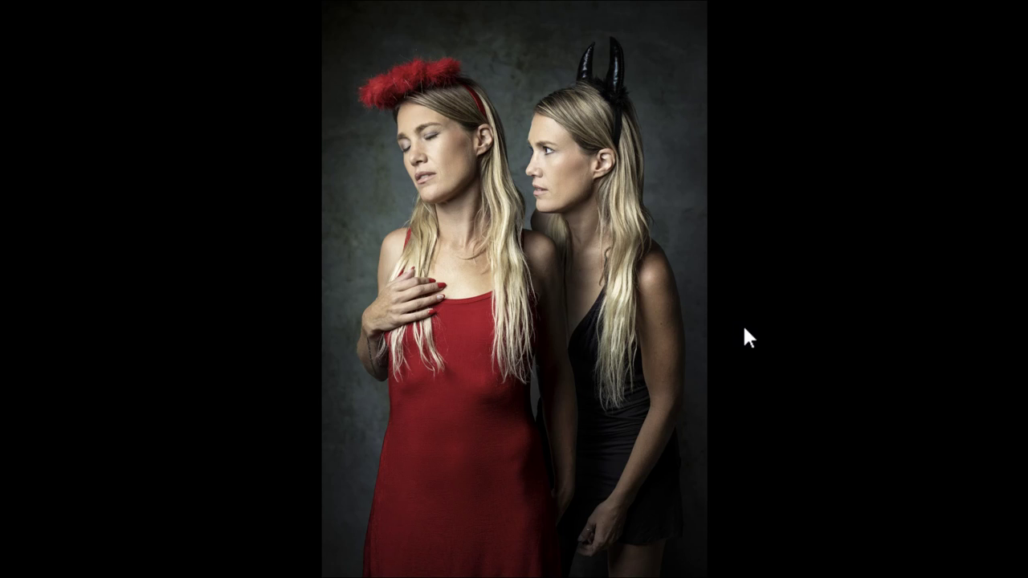
Exit the full-screen preview back to the Library loupe of the two-woman photo.
key("Escape")
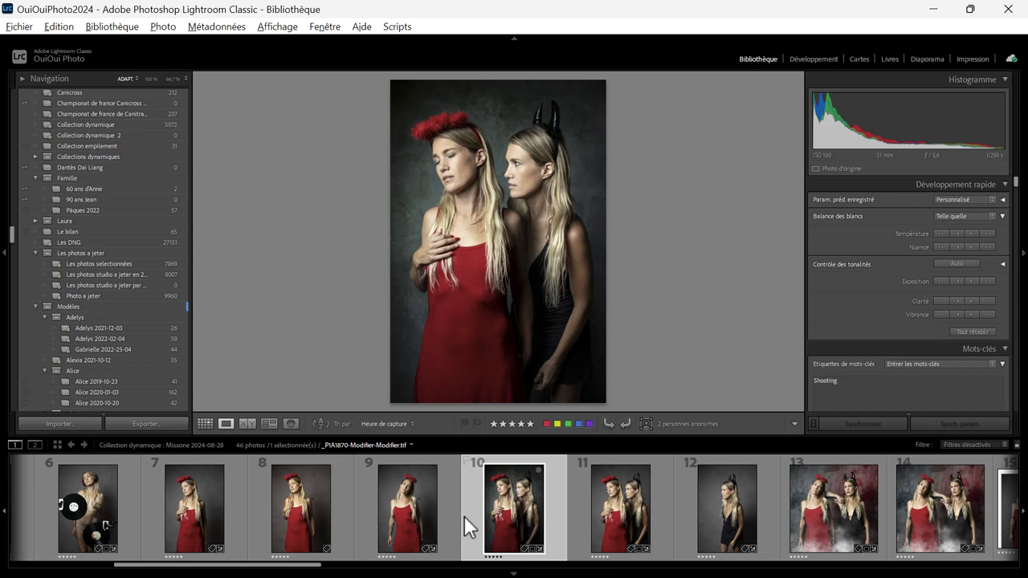
Look through the red smoky composite, the two-woman photo and both solo portraits.
left_click(828, 525)
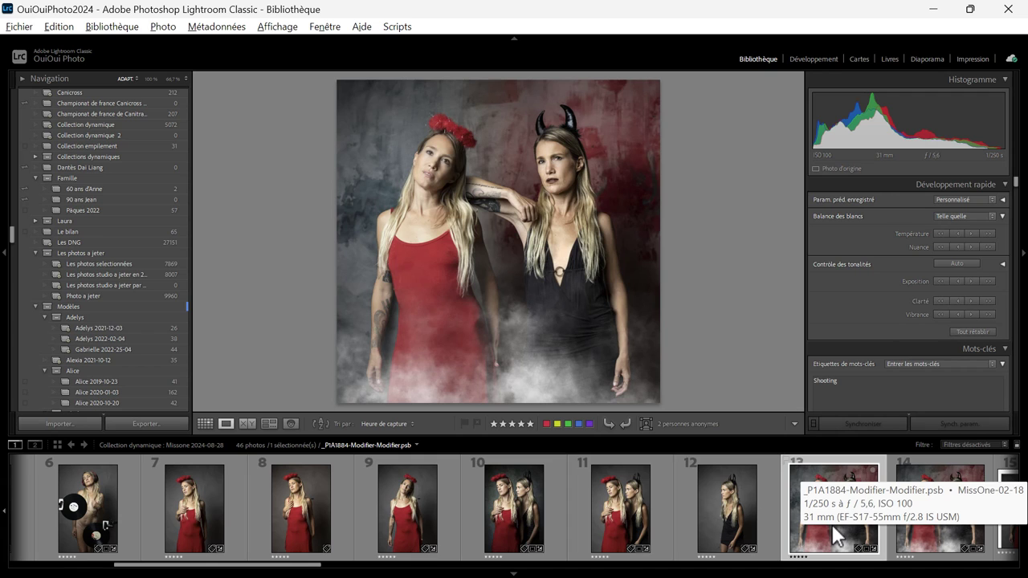
left_click(519, 513)
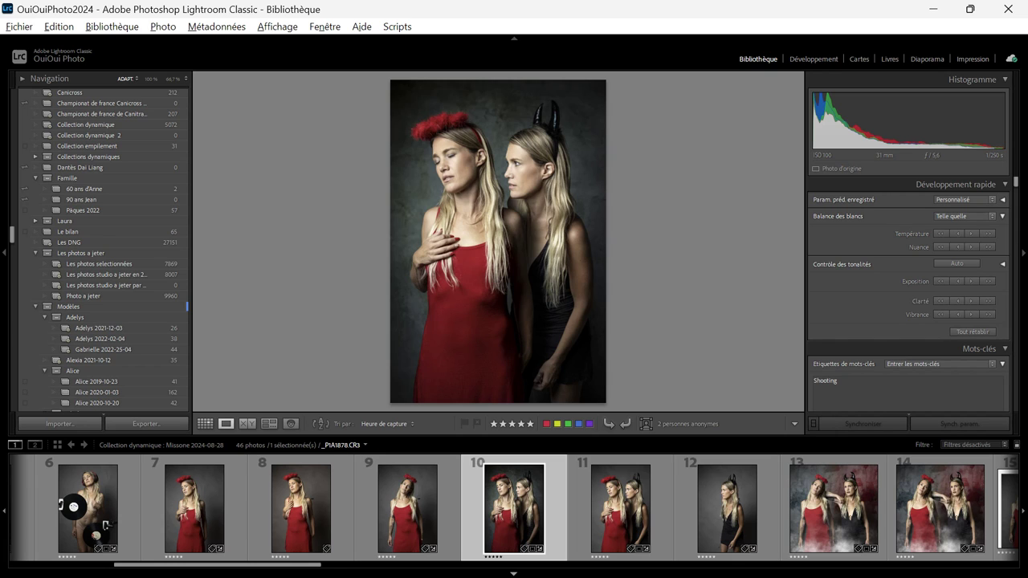
left_click(231, 494)
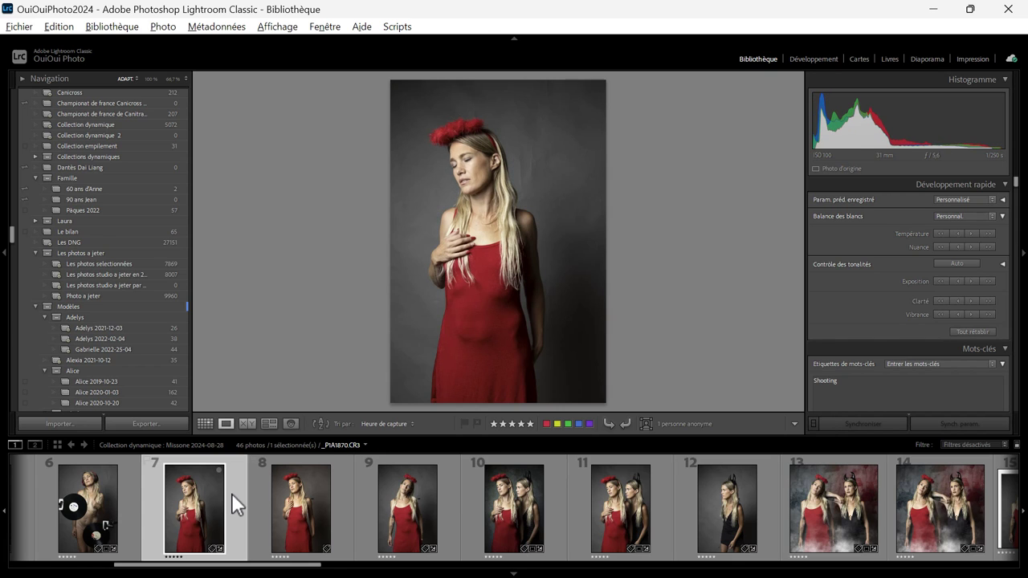
left_click(683, 502)
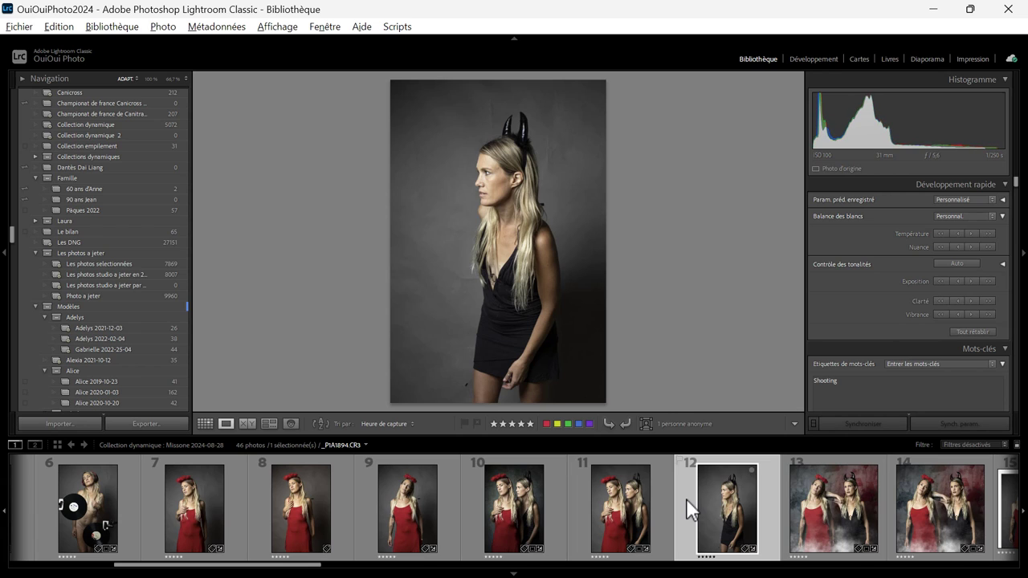
Compare the red-dress and horned-woman portraits, zooming to 100% on the horned woman's hair.
left_click(229, 523)
left_click(727, 527)
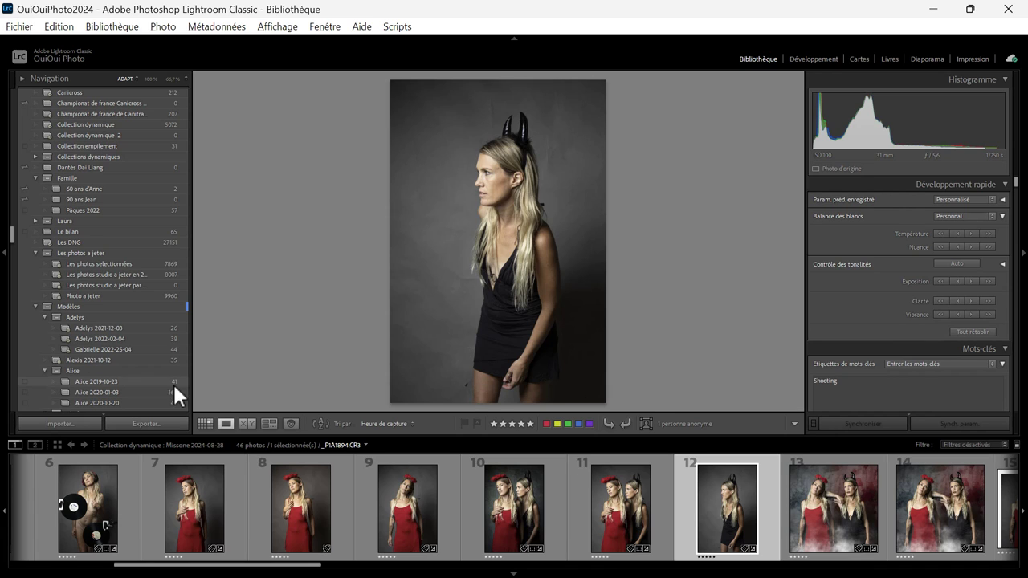
left_click(241, 489)
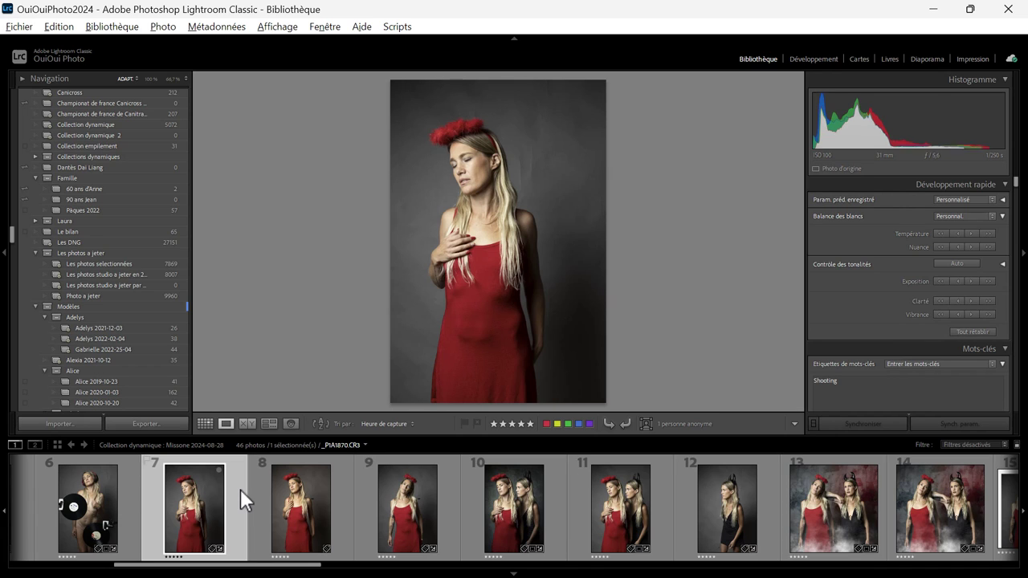
left_click(763, 506)
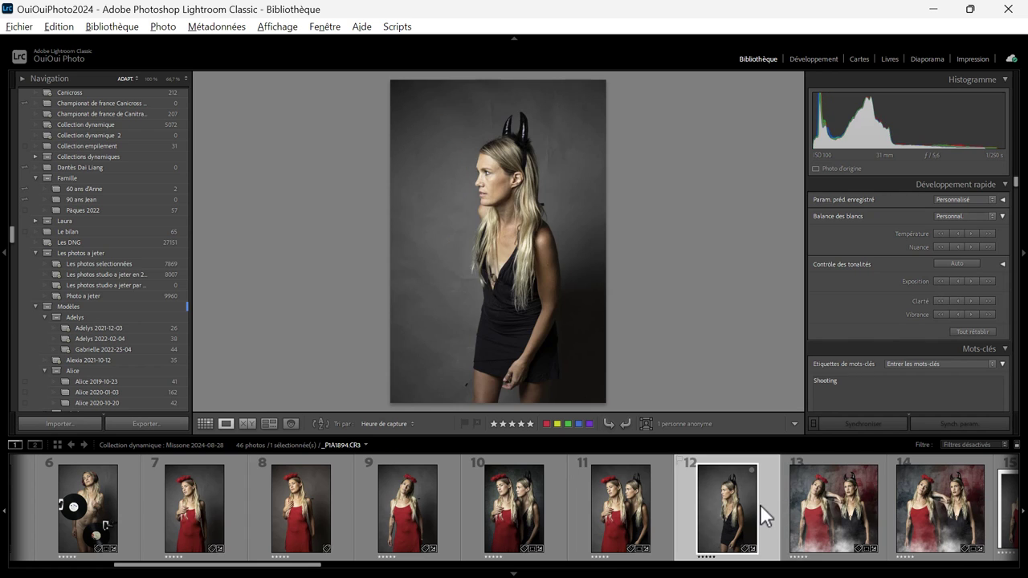
left_click(554, 265)
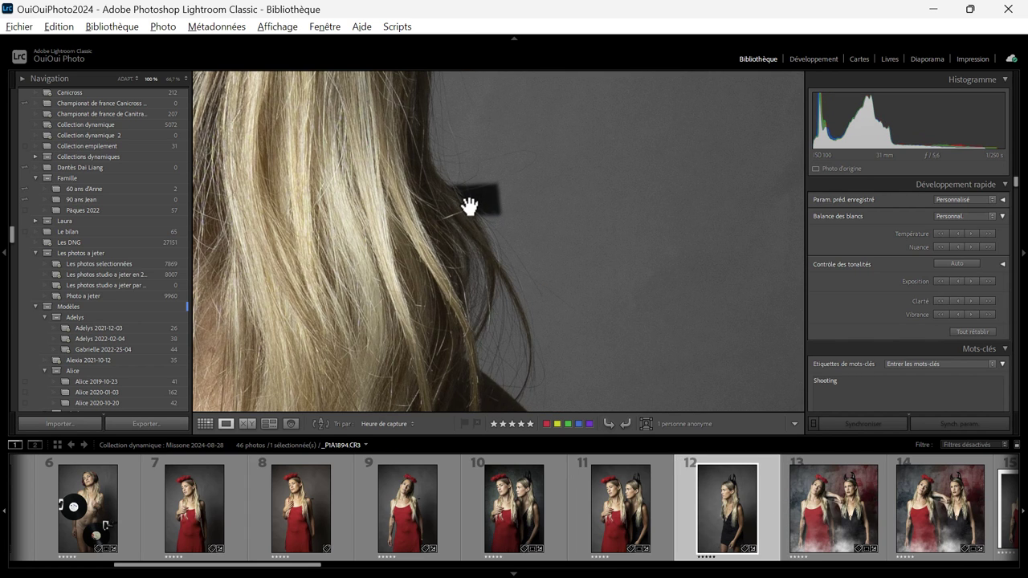
left_click(466, 206)
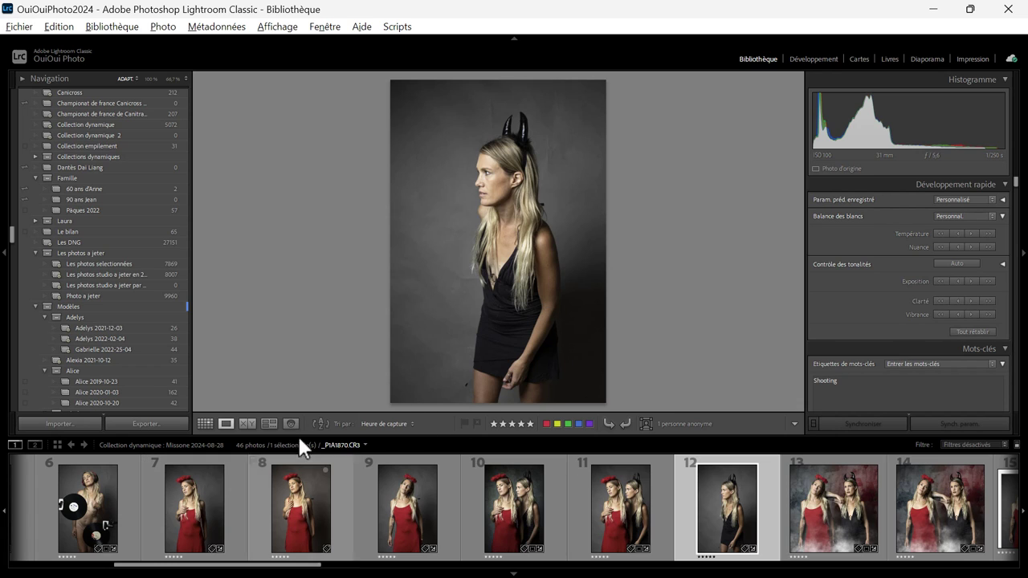
Collapse the collections panel and select the horned-woman and red-dress portraits together.
left_click(528, 513)
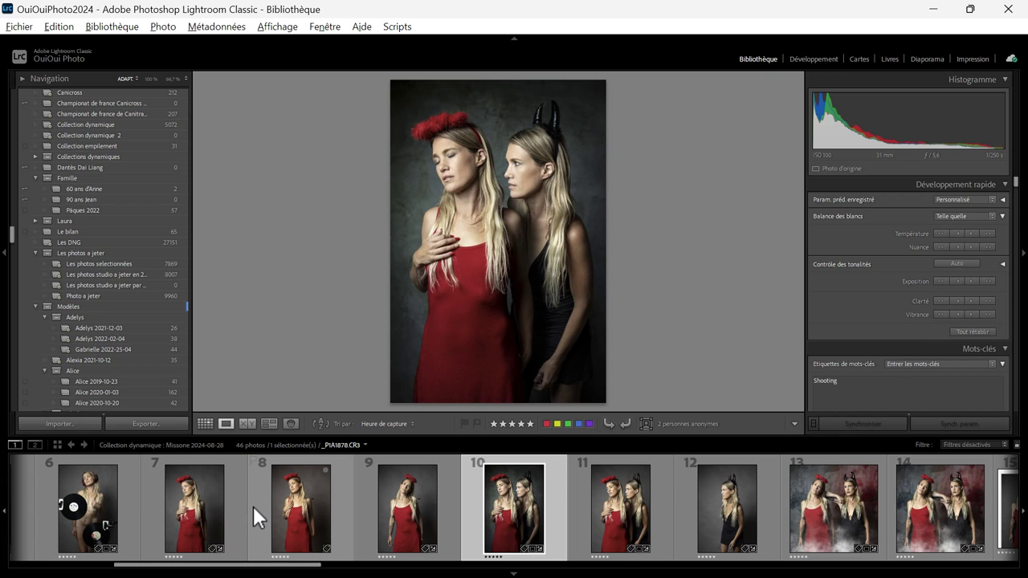
scroll(12, 237, "down", 5)
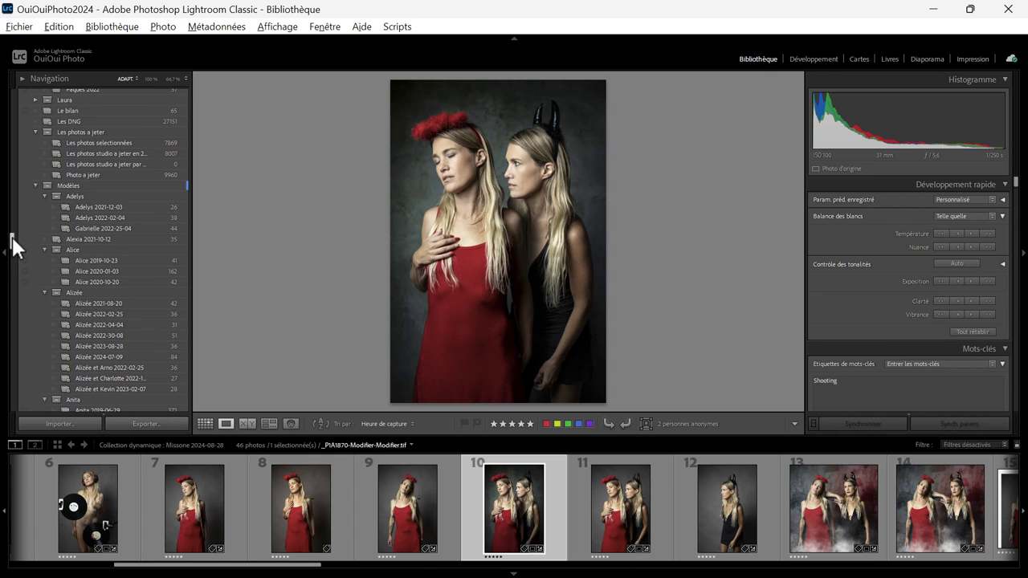
left_click(8, 249)
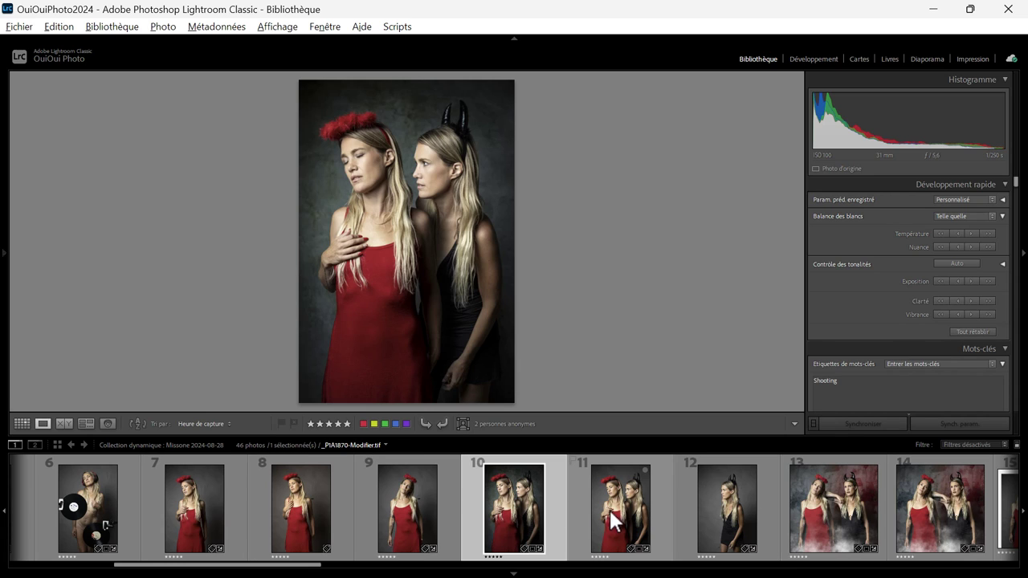
left_click(689, 514)
left_click(240, 496, "ctrl")
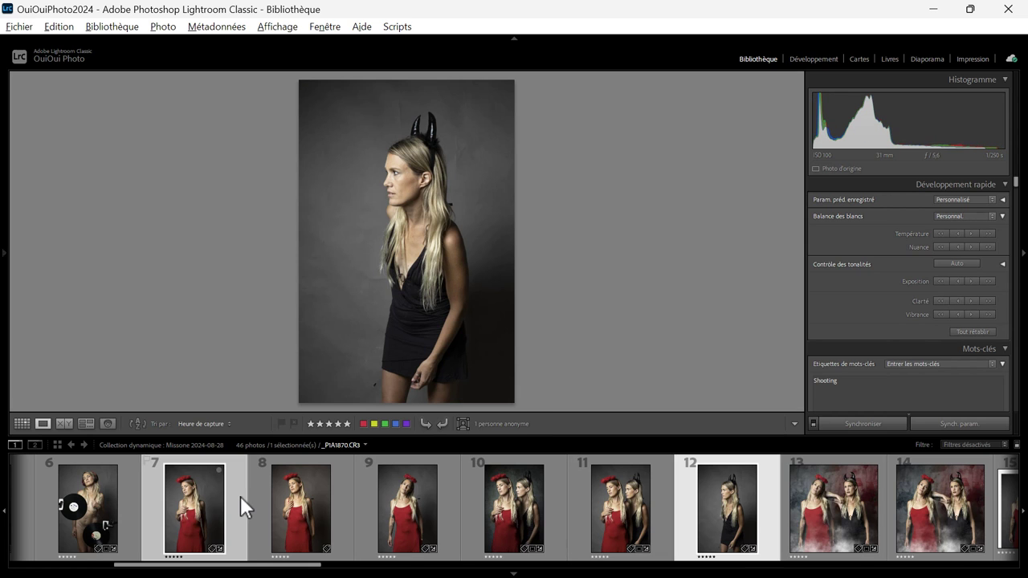
Open the two-woman layered photo (thumbnail 11) in Adobe Photoshop 2024.
right_click(240, 496)
mouse_move(300, 178)
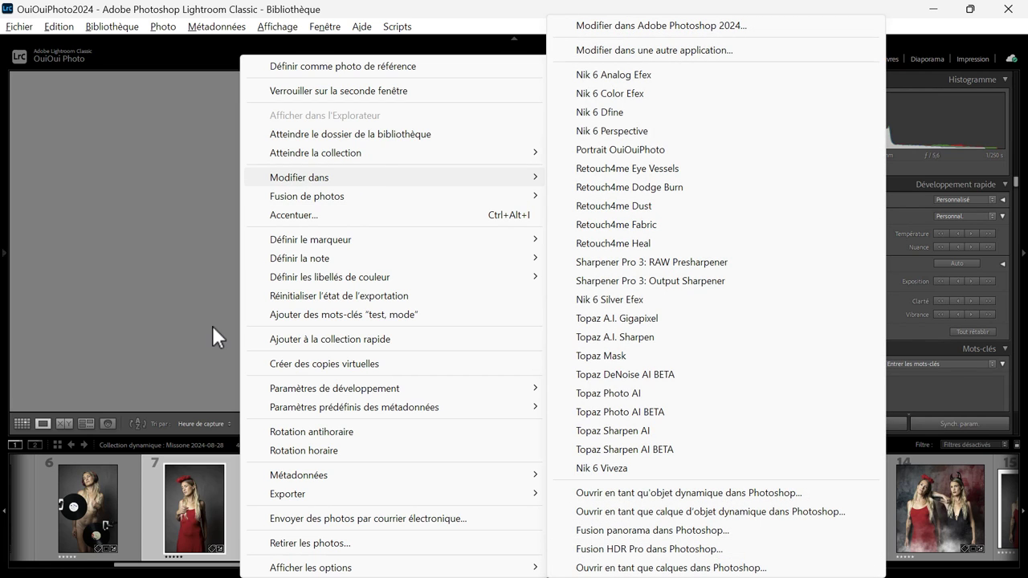
left_click(205, 321)
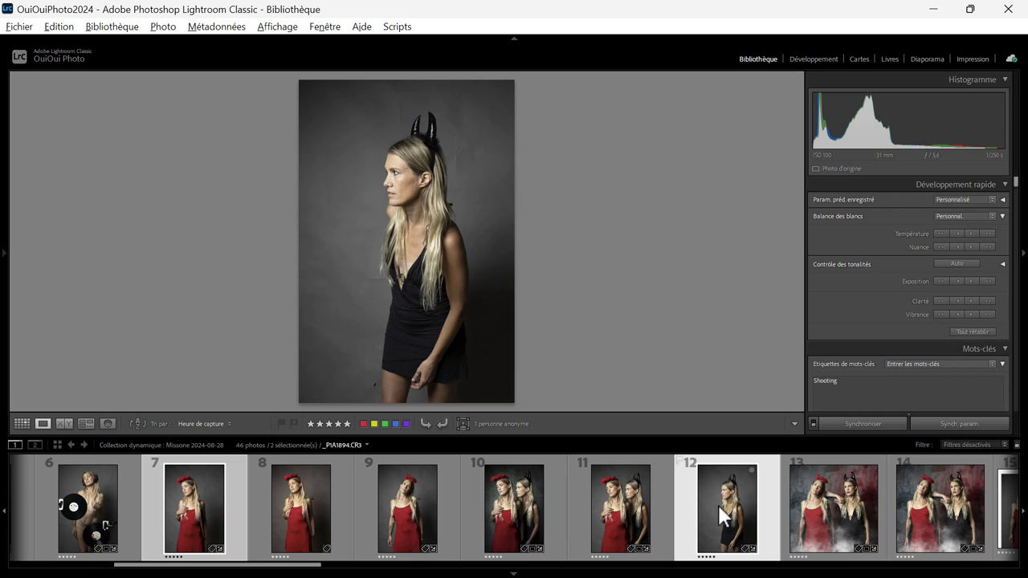
left_click(583, 507)
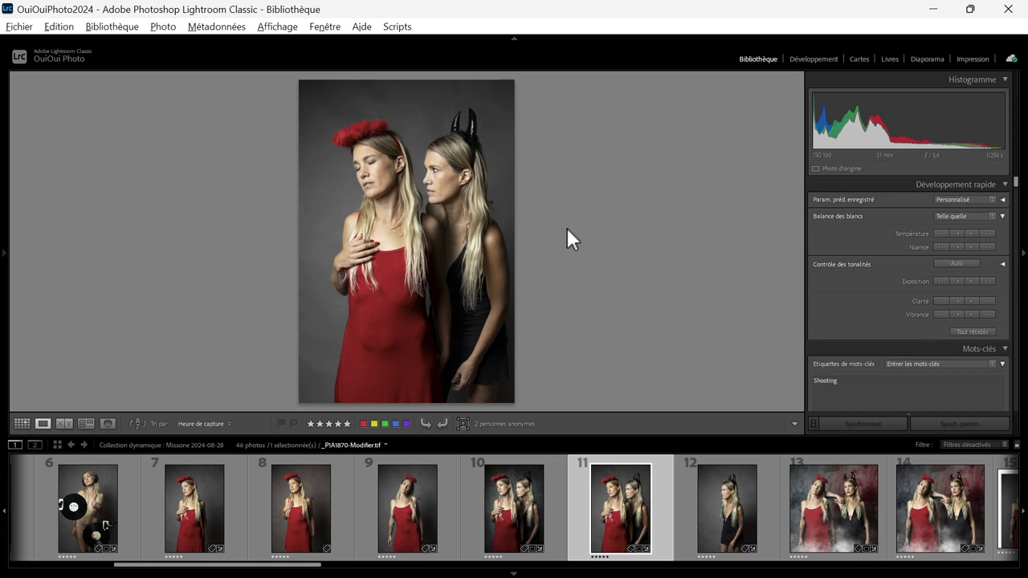
right_click(442, 206)
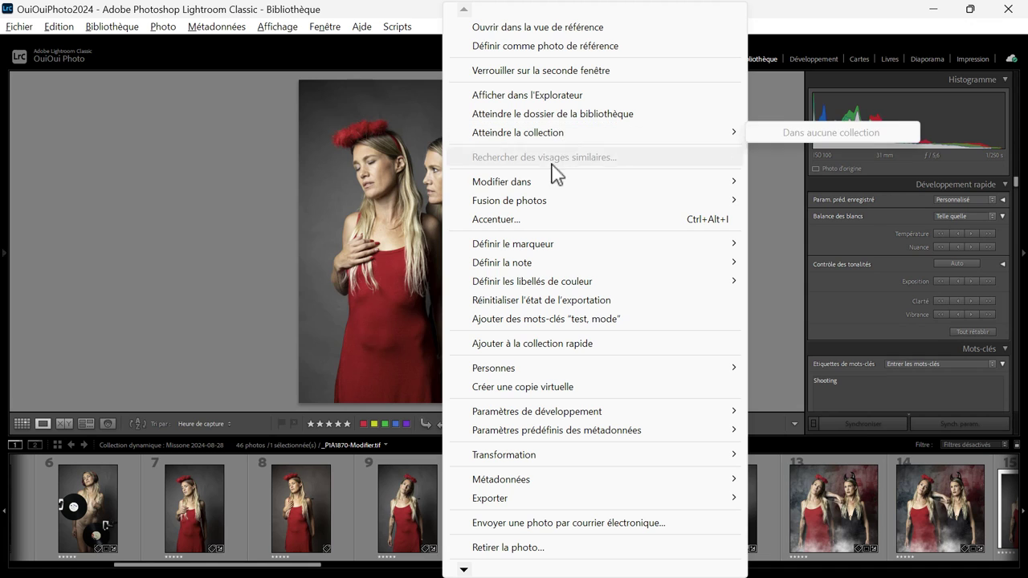
mouse_move(513, 182)
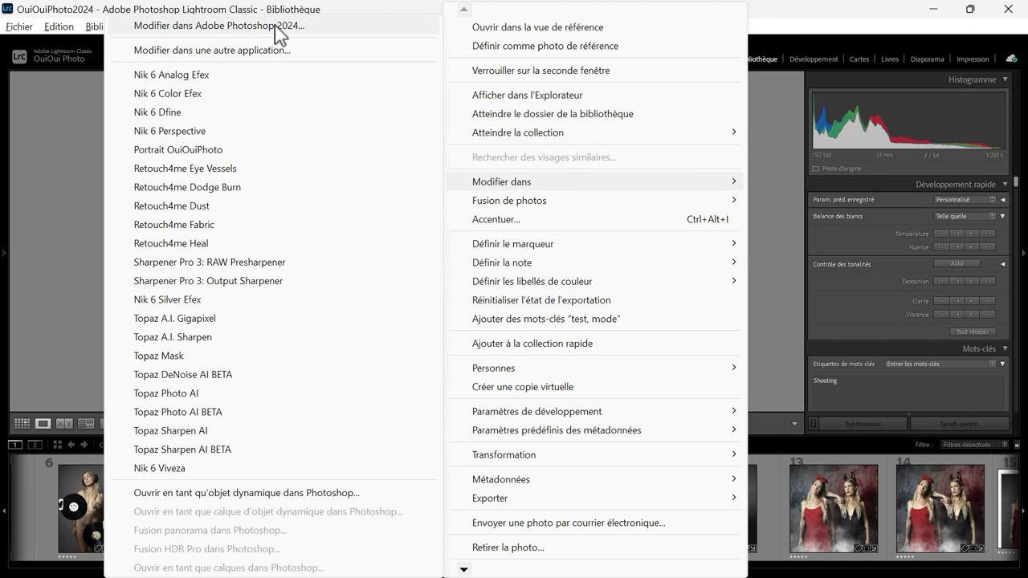
left_click(275, 26)
left_click(942, 479)
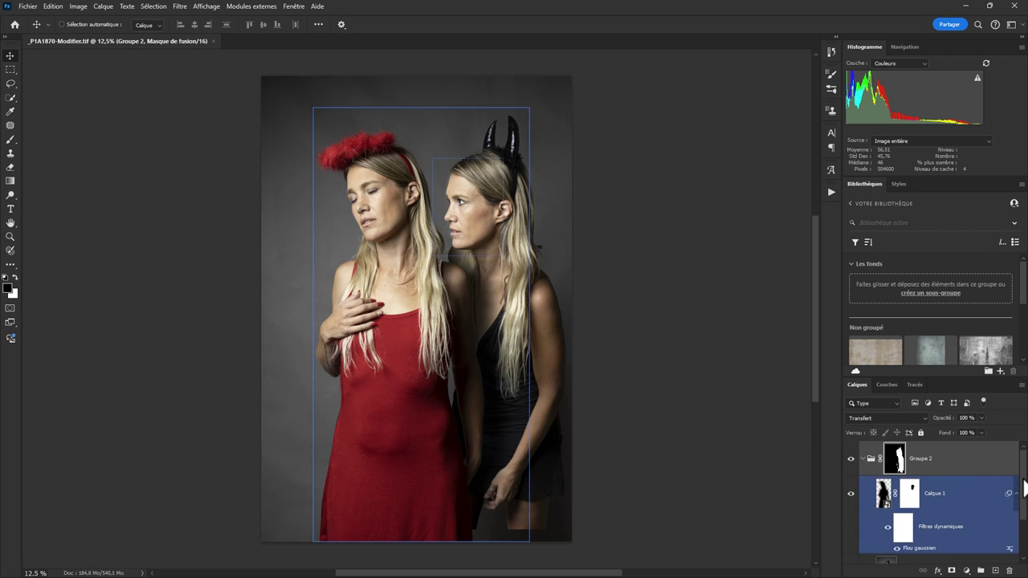
Hide the _P1A1894.CR3 horned-woman layer and toggle Groupe 2 off and back on.
scroll(932, 514, "down", 2)
left_click(913, 546)
left_click(916, 518)
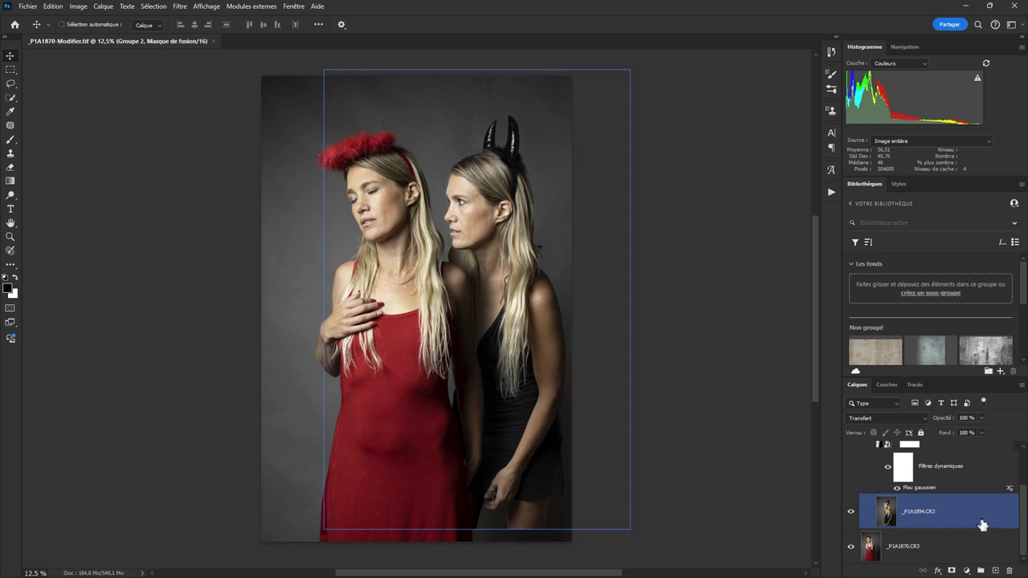
left_click(851, 513)
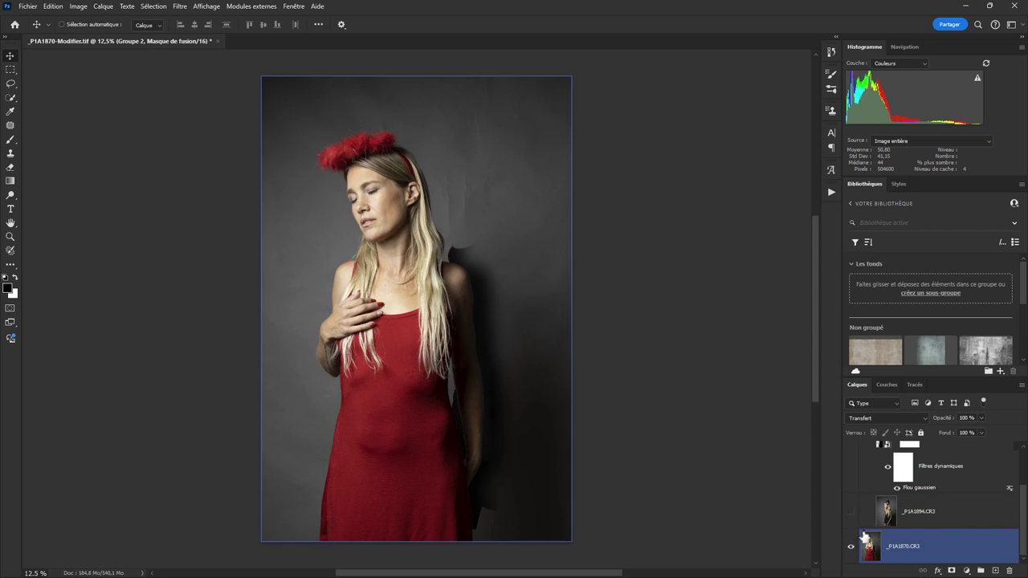
left_click_drag(1024, 531, 1026, 492)
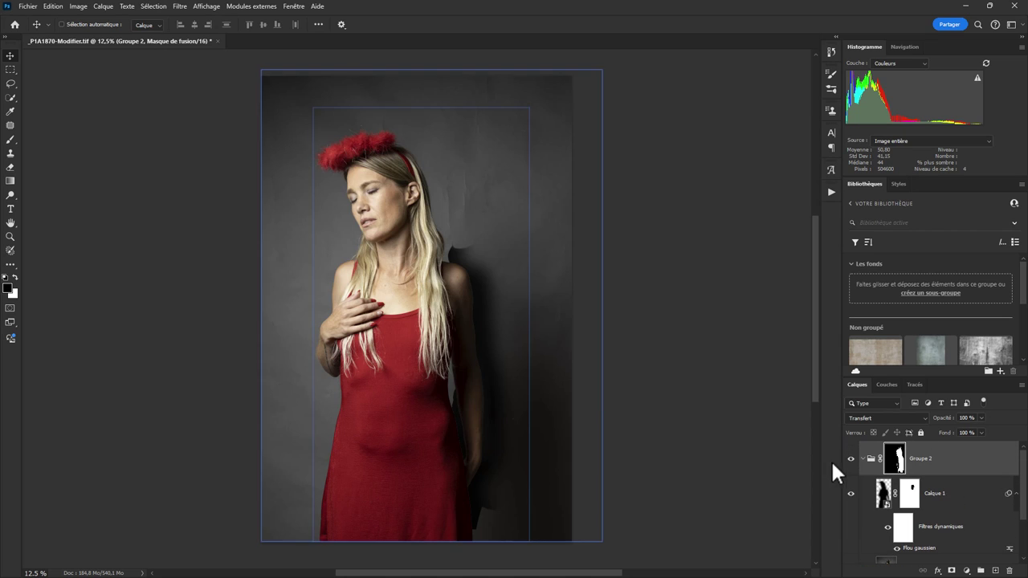
left_click(852, 458)
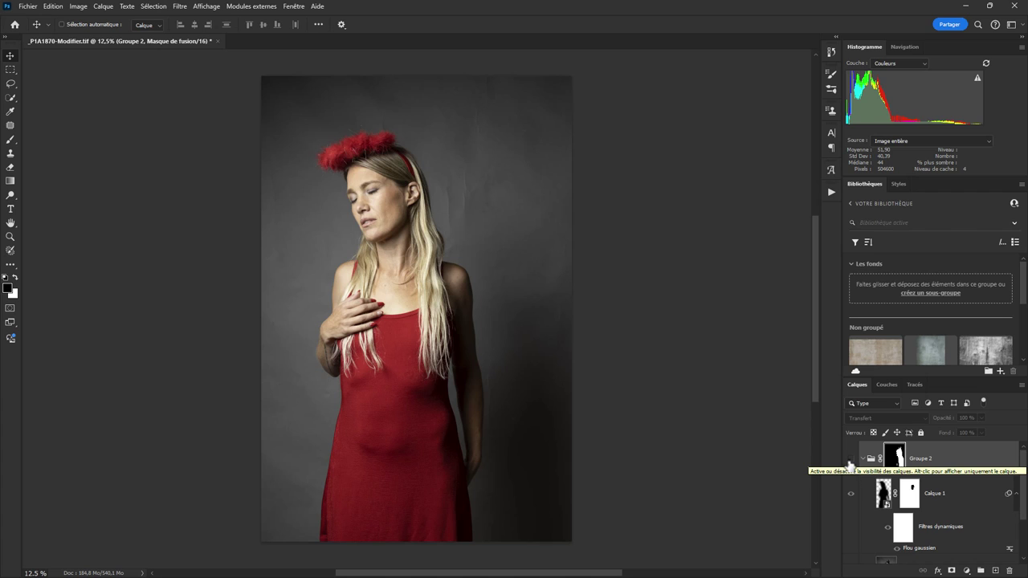
left_click(851, 459)
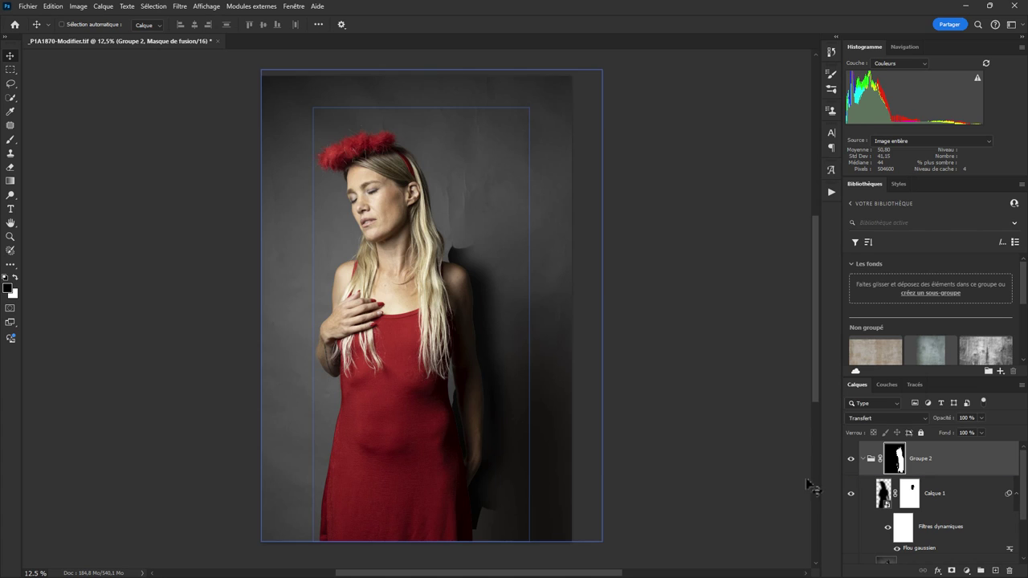
Switch between Calque 1 and Groupe 2, settling on Groupe 2 as the working layer.
left_click(468, 284, "ctrl")
left_click(498, 450, "ctrl")
left_click(507, 361, "ctrl")
left_click(502, 402, "ctrl")
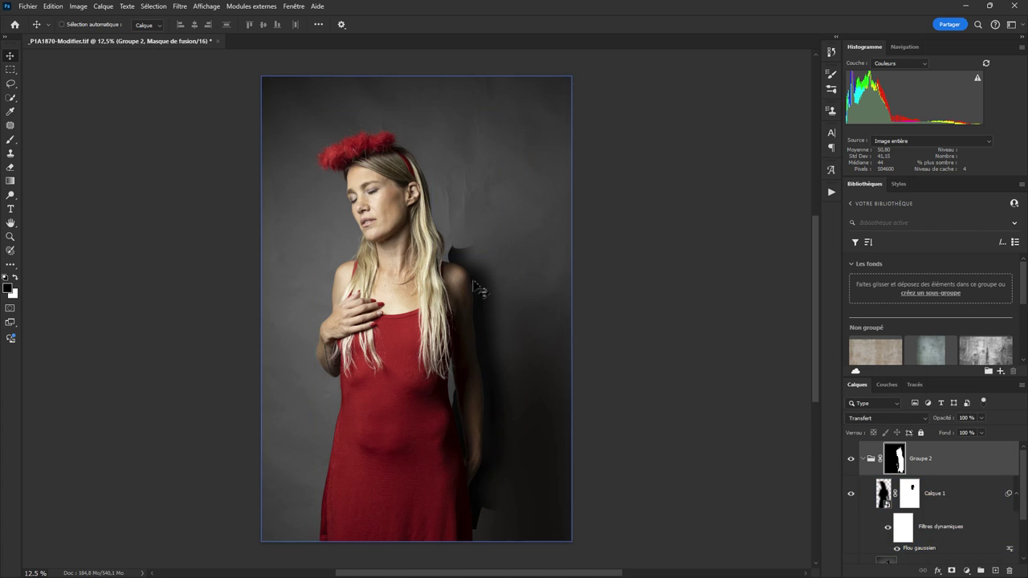
left_click(490, 470, "ctrl")
left_click(450, 450, "ctrl")
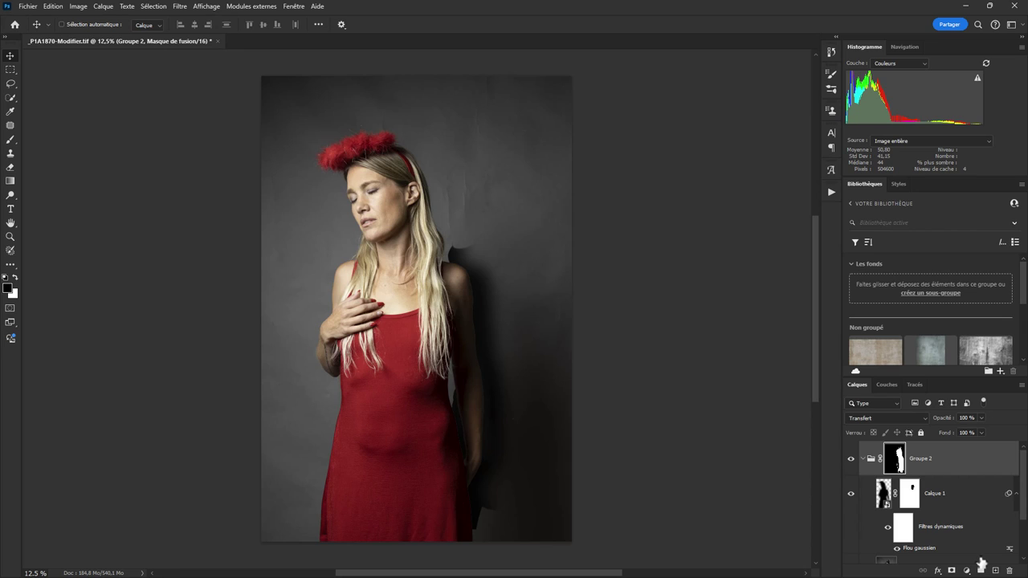
left_click_drag(974, 565, 902, 544)
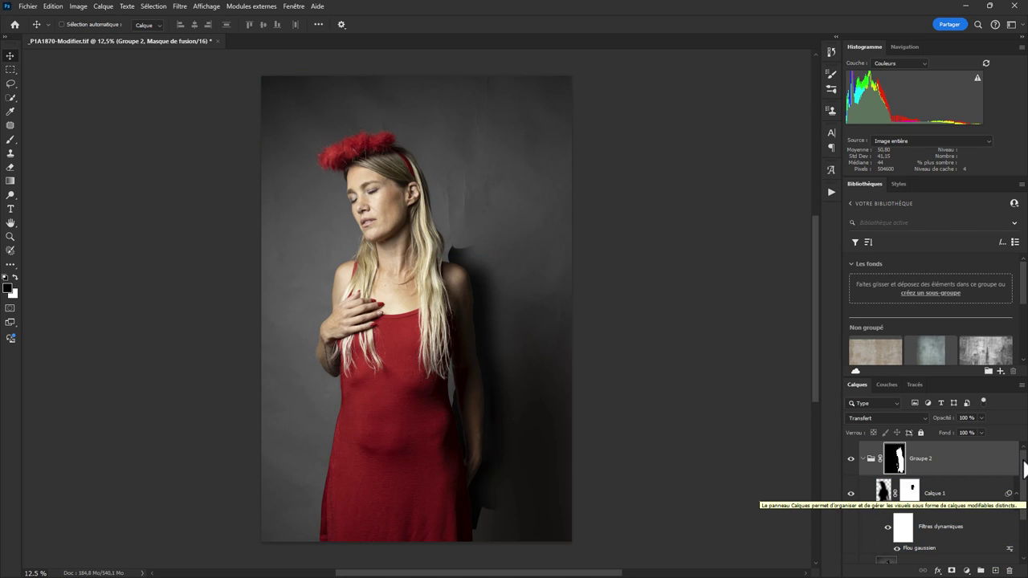
left_click_drag(1025, 469, 1024, 477)
scroll(1024, 474, "up", 1)
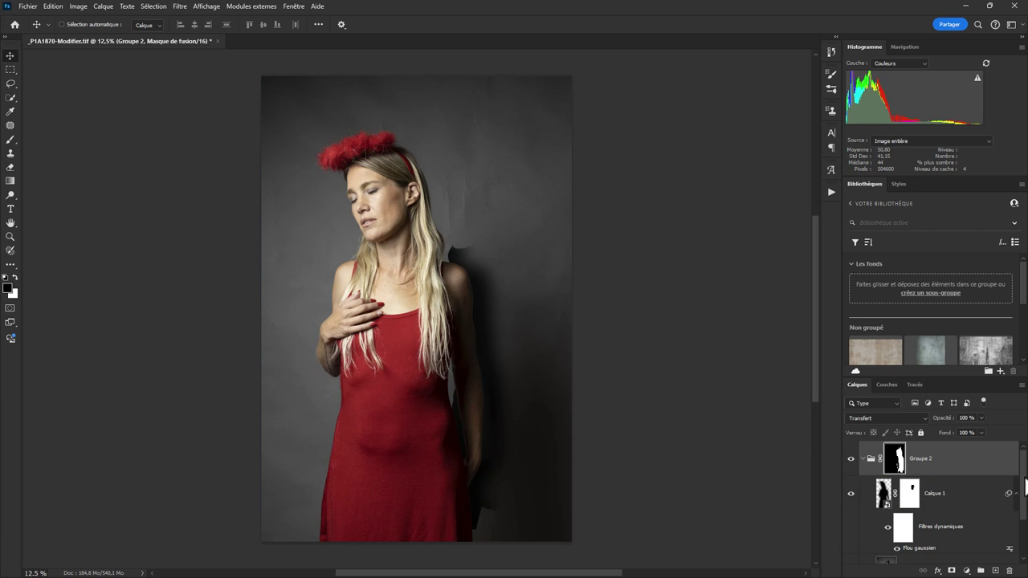
scroll(1025, 490, "down", 2)
scroll(1024, 503, "down", 1)
left_click(852, 535)
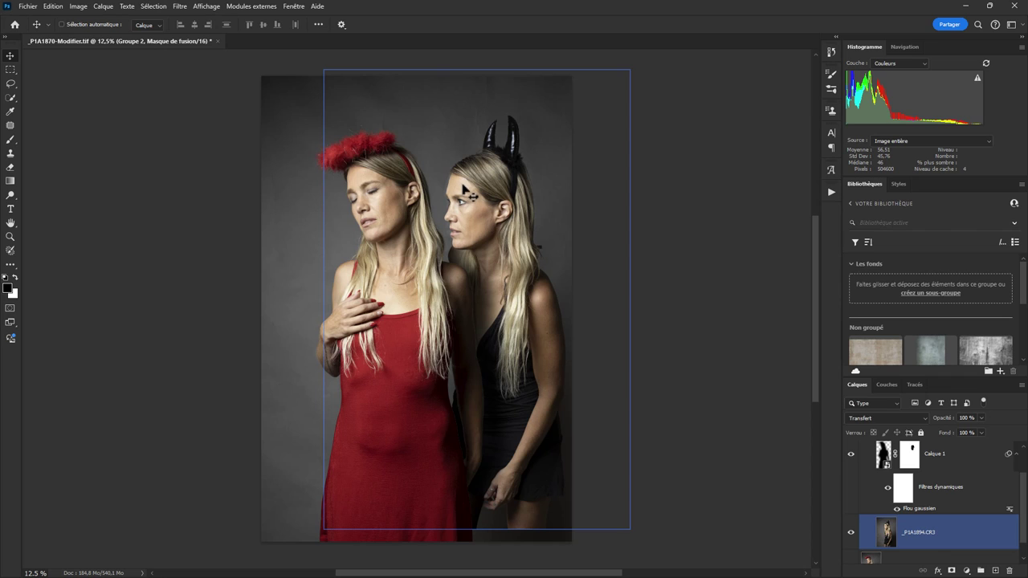
key("alt+bracketleft")
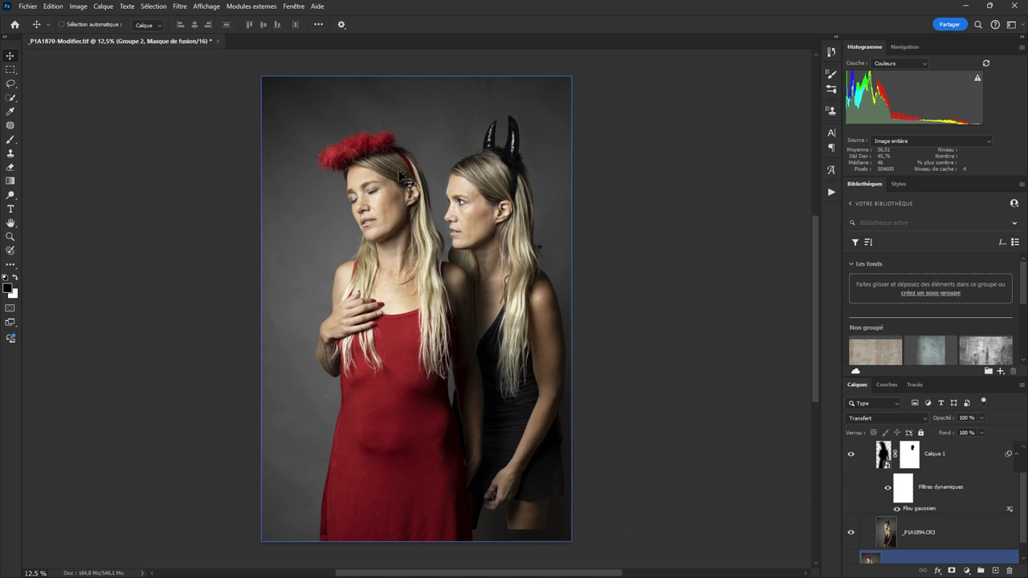
key("alt+bracketright")
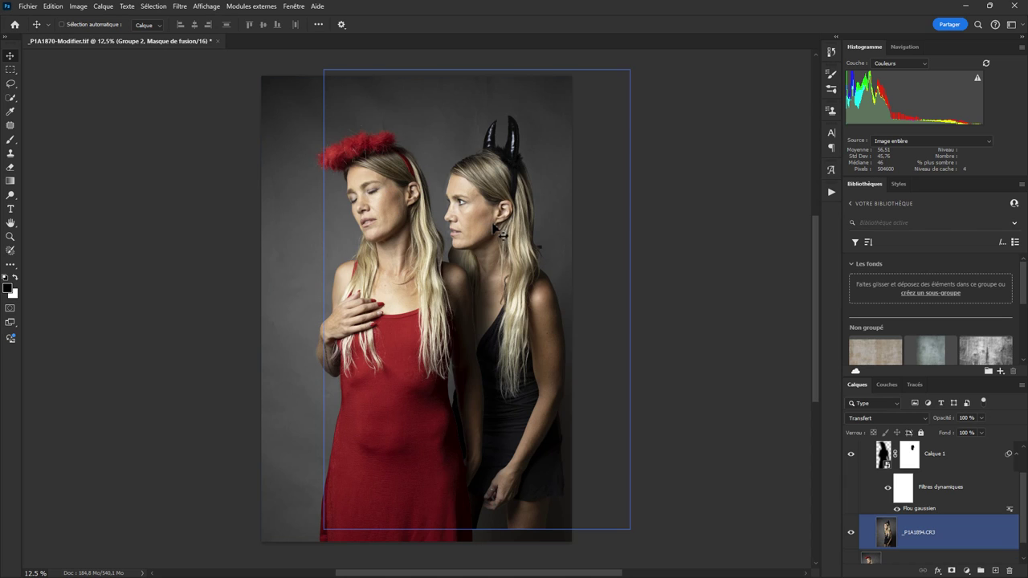
key("alt+bracketleft")
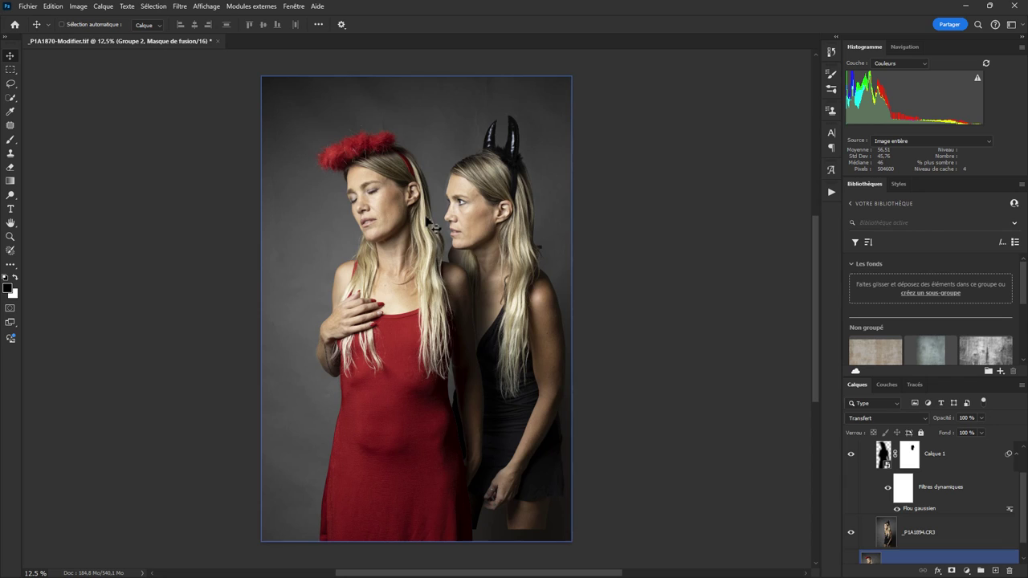
key("alt+bracketright")
key("alt+bracketleft")
left_click(898, 478)
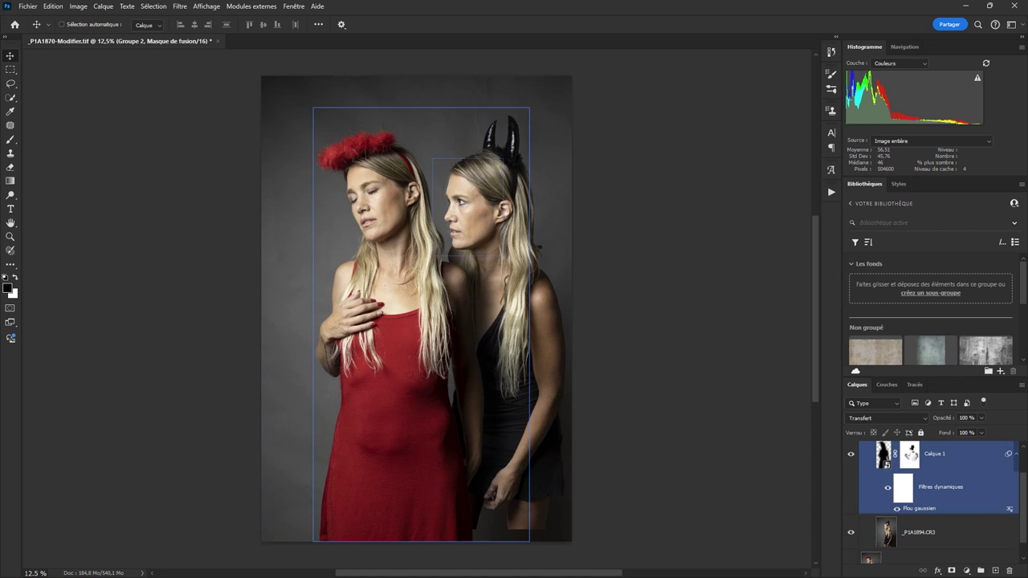
key("alt+bracketleft")
key("alt+bracketleft")
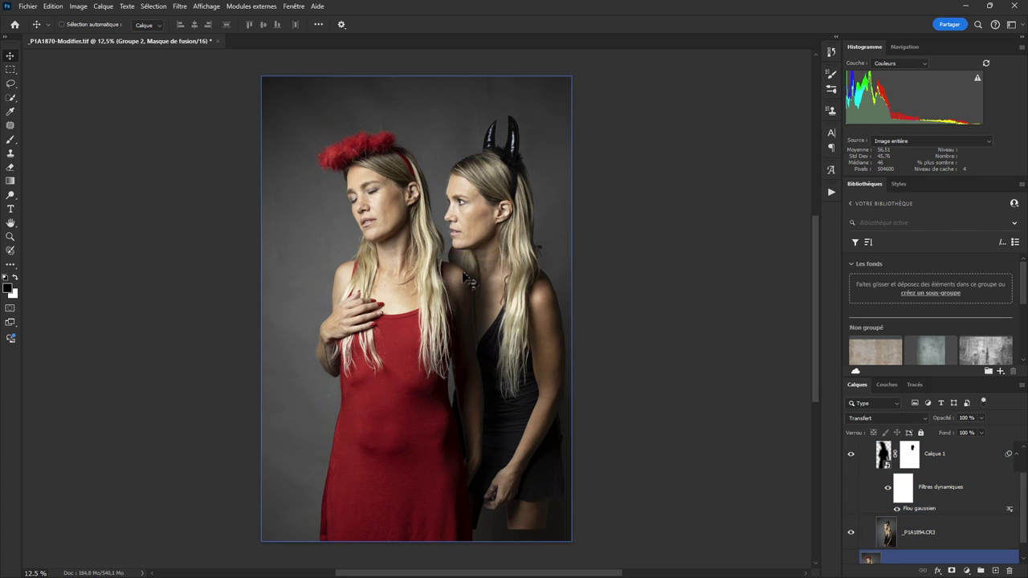
key("alt+bracketright")
key("alt+bracketleft")
key("alt+bracketright")
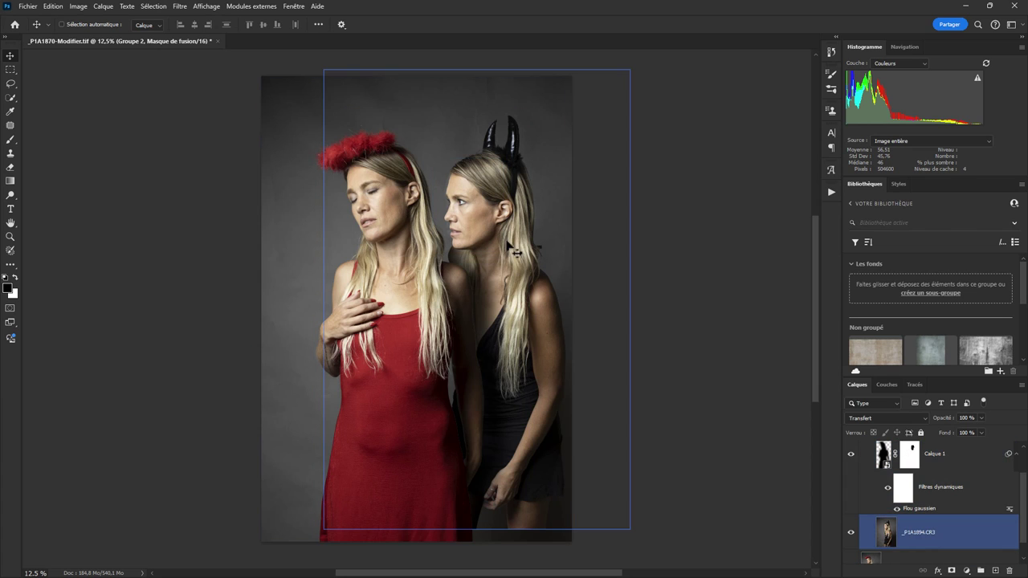
key("alt+bracketright")
key("alt+bracketright")
key("alt+bracketleft")
key("alt+bracketleft")
key("alt+bracketright")
key("alt+bracketright")
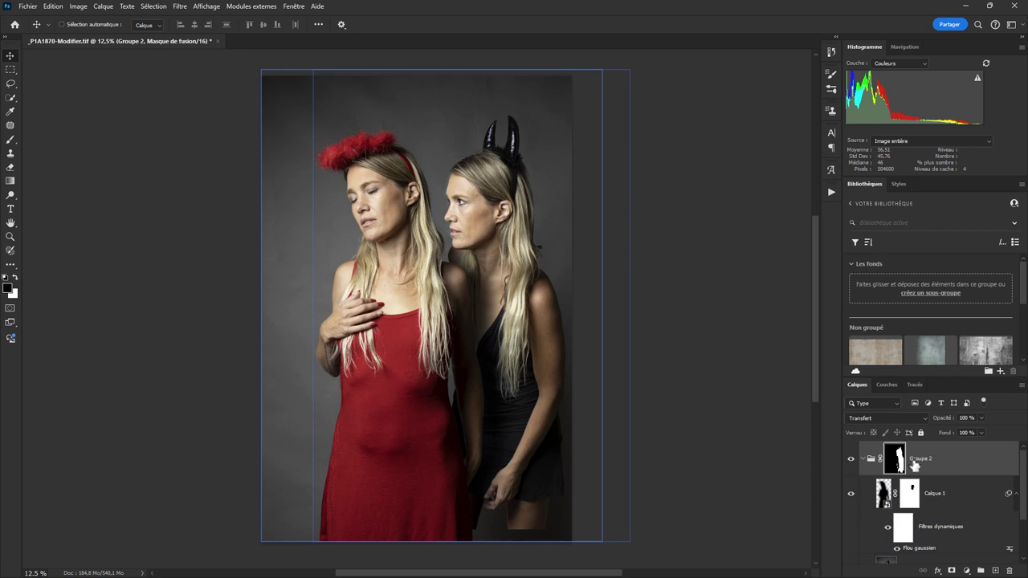
left_click(866, 459)
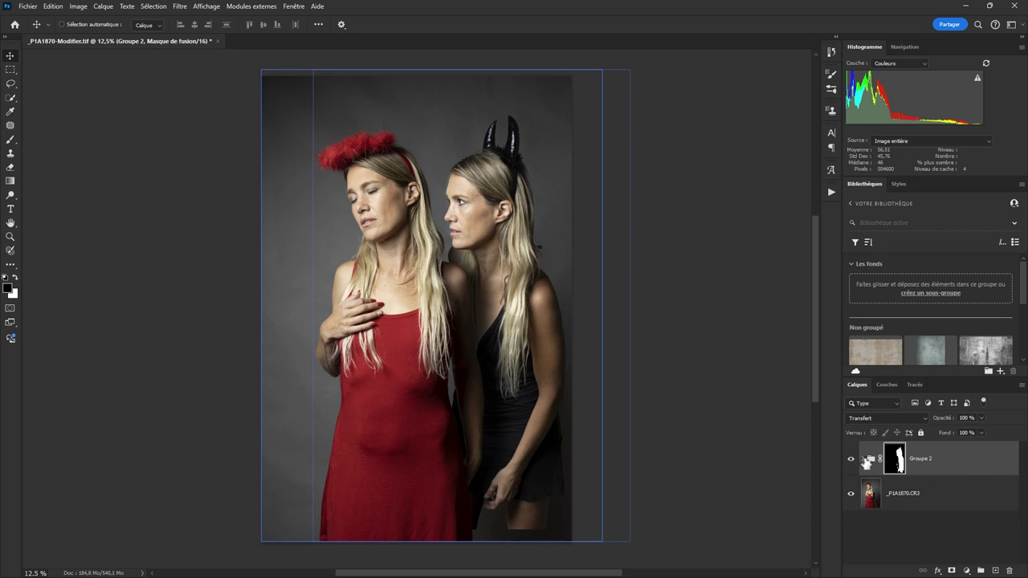
left_click(892, 495)
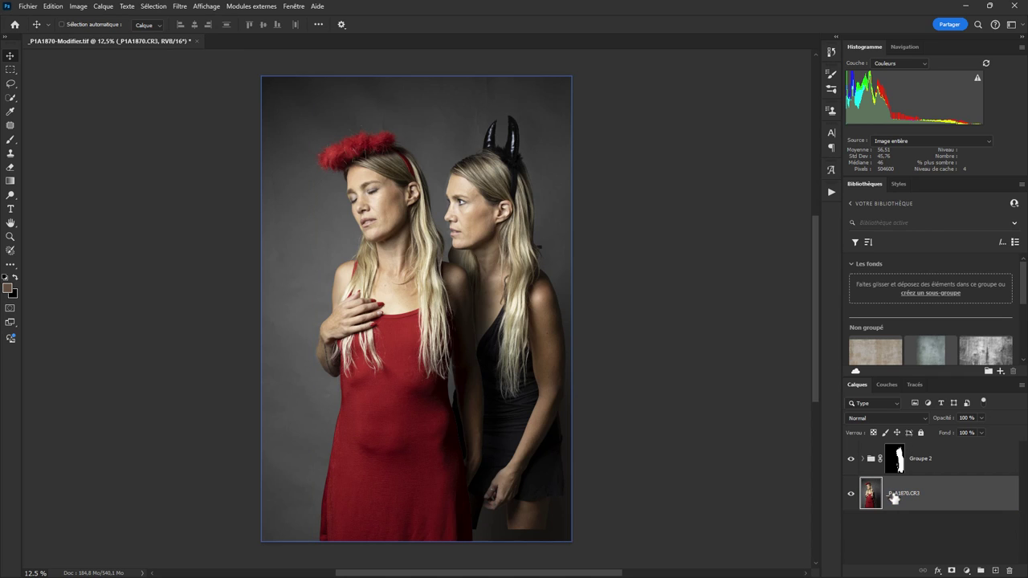
left_click(869, 460)
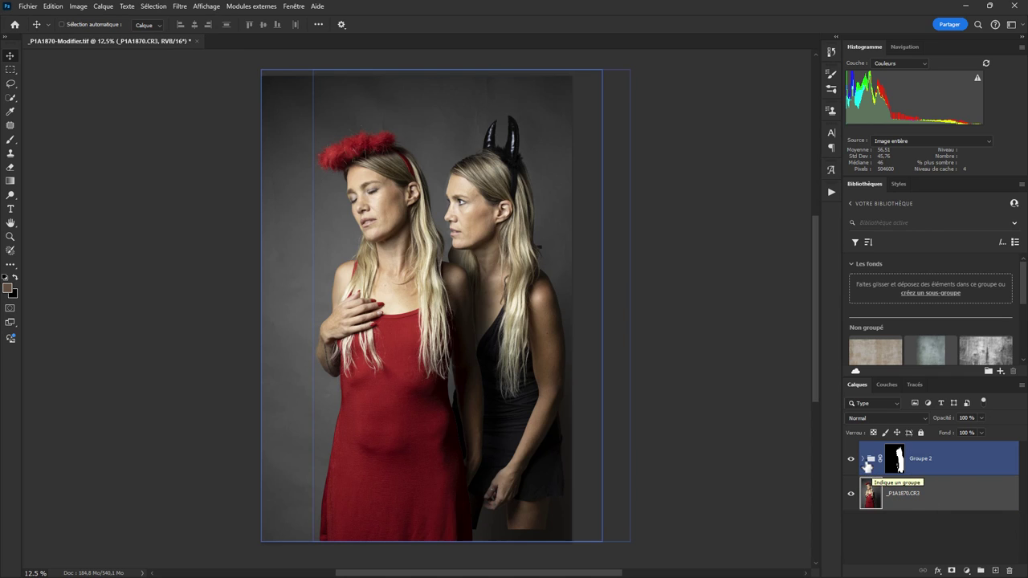
left_click(865, 459)
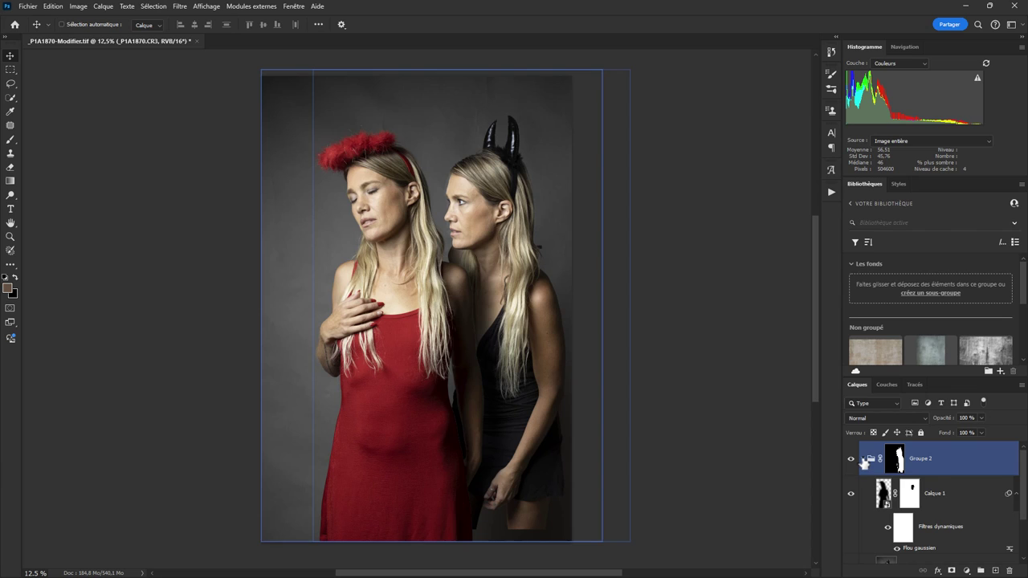
scroll(875, 482, "down", 1)
left_click(888, 456)
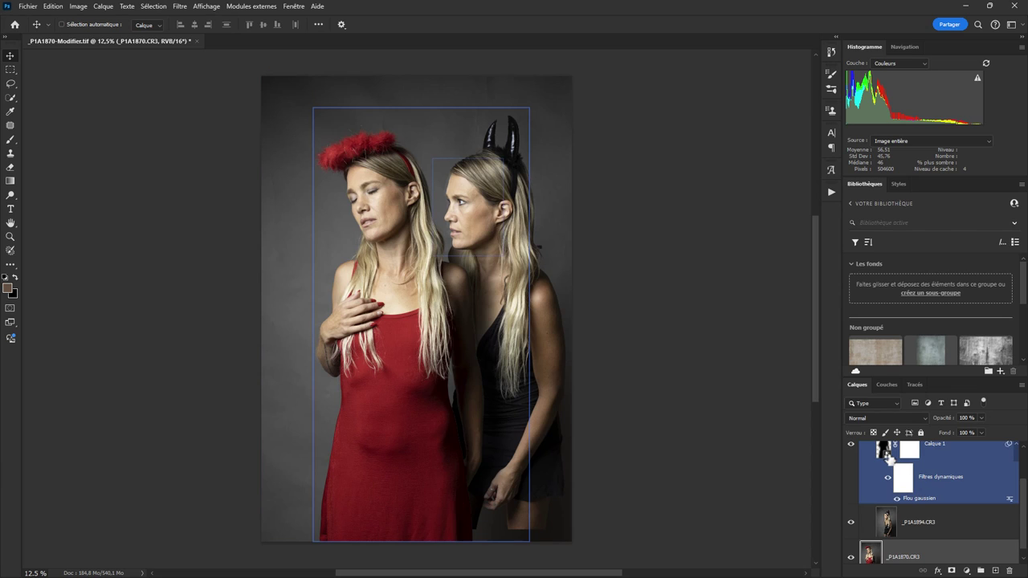
left_click(893, 523)
left_click(1014, 527, "ctrl")
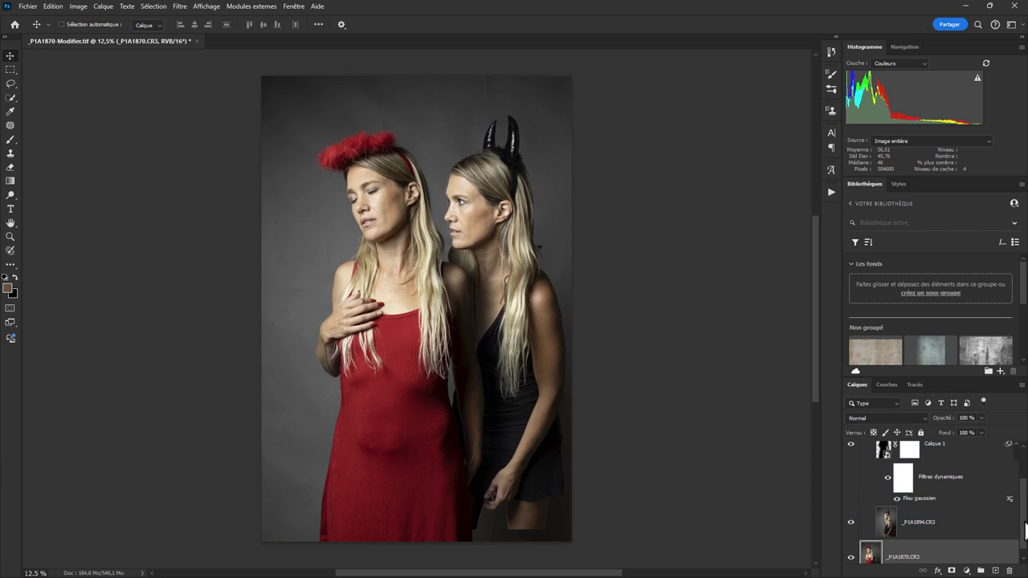
scroll(1025, 531, "up", 1)
left_click(859, 472)
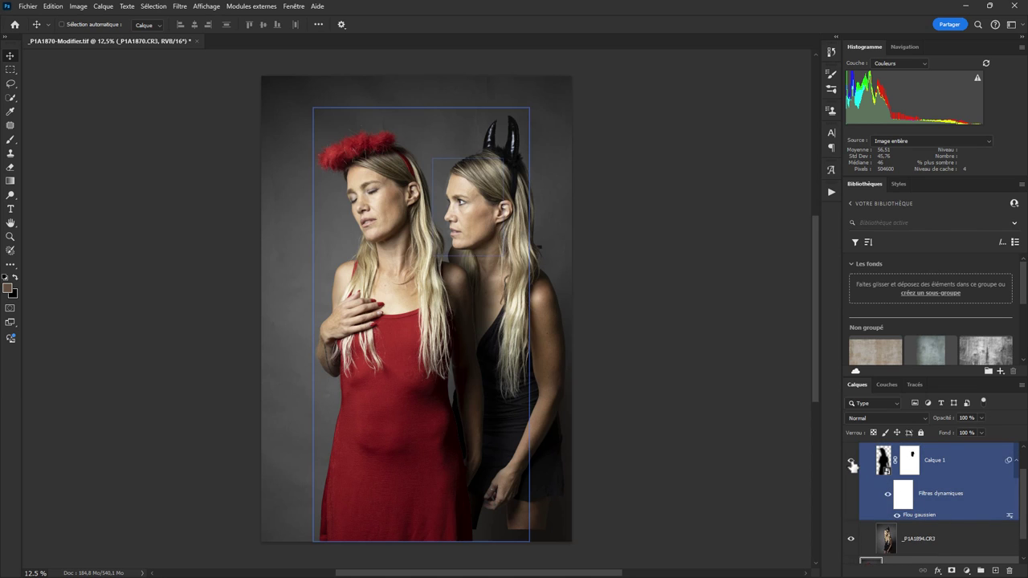
left_click(851, 461)
left_click(852, 462)
left_click(861, 540)
left_click(851, 540)
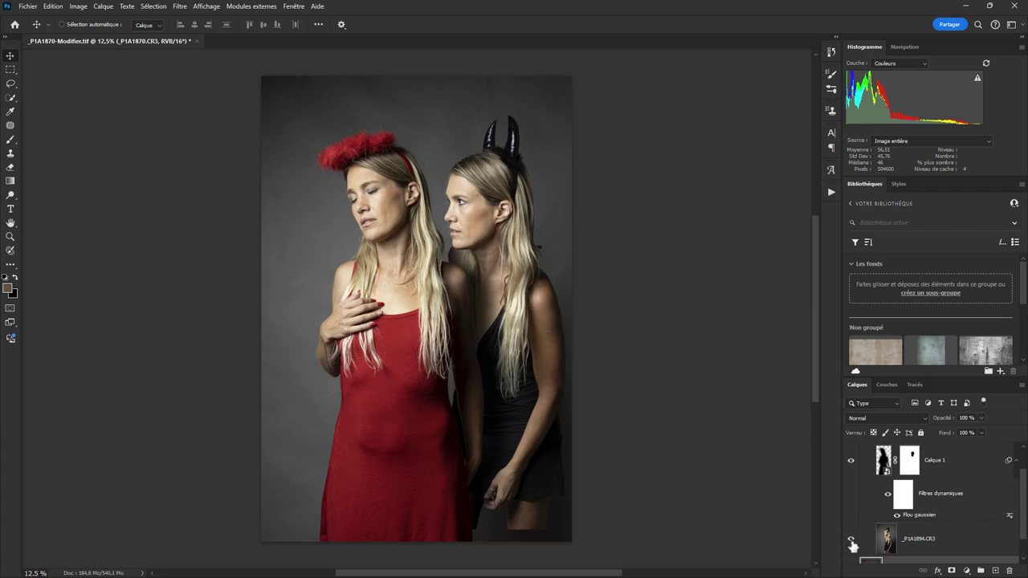
left_click(852, 540)
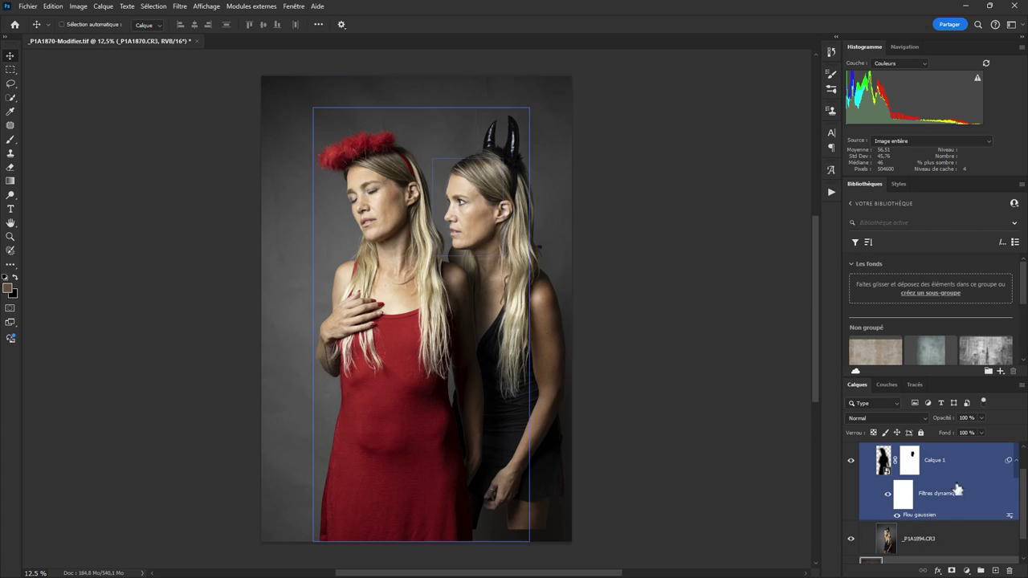
scroll(1023, 508, "up", 1)
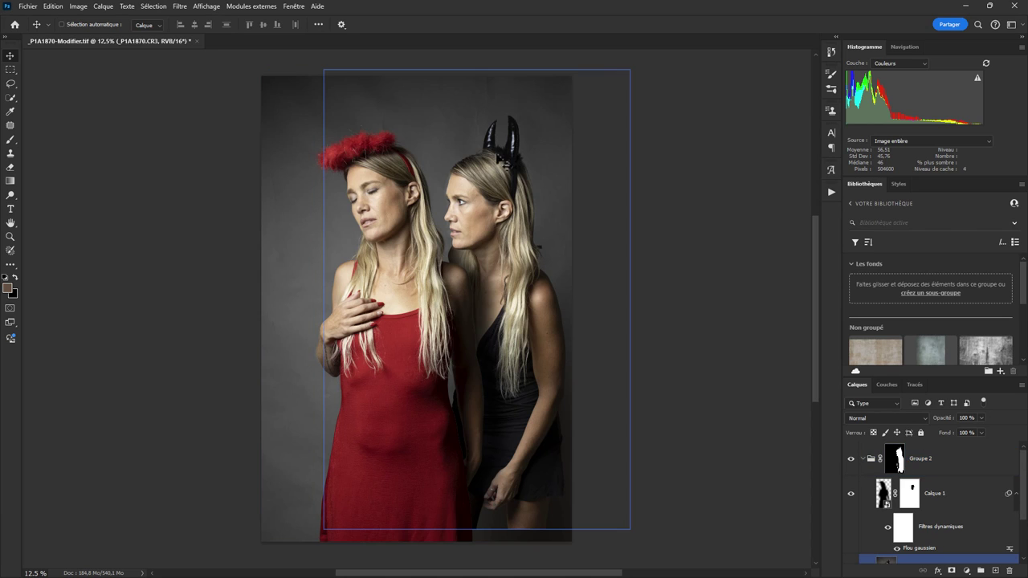
left_click(946, 515)
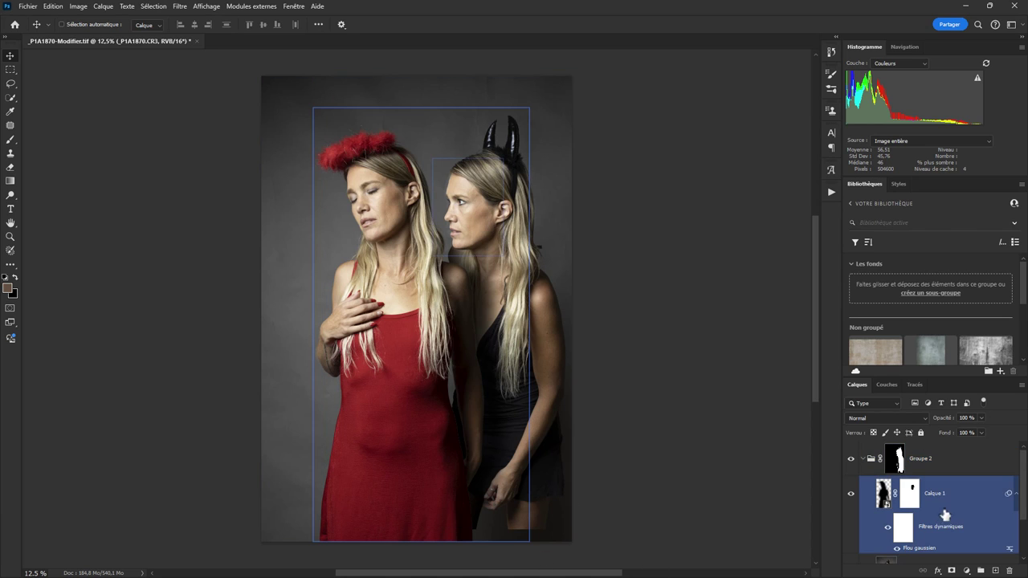
left_click(397, 304)
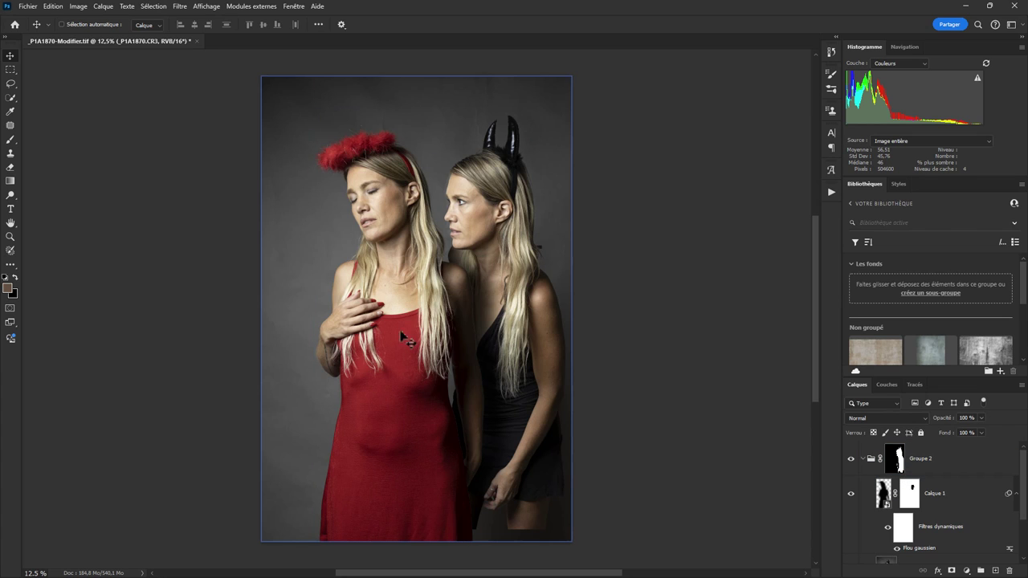
Disable Groupe 2's mask to see beneath it, then re-enable it.
left_click(895, 459)
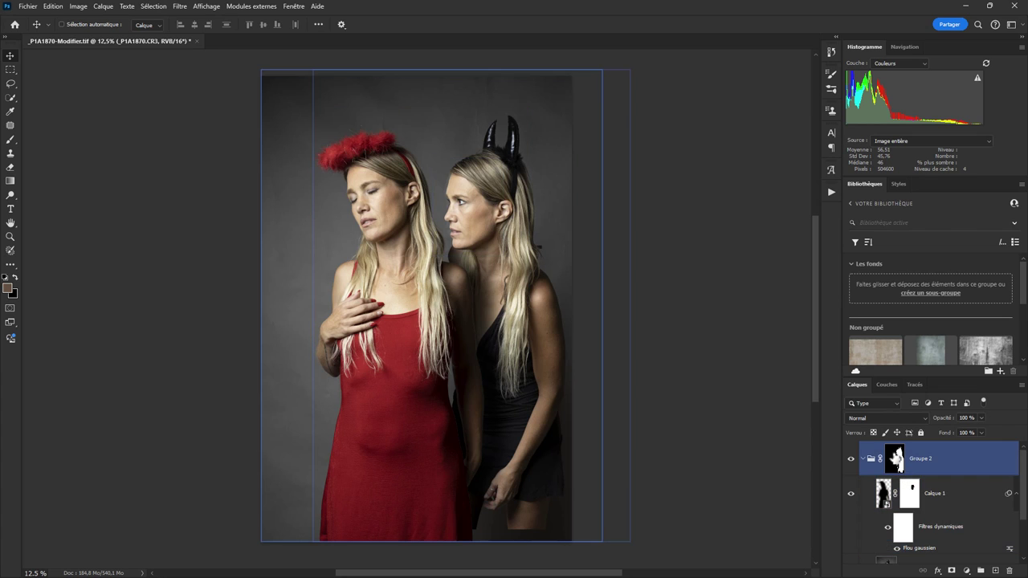
right_click(895, 459)
left_click(896, 459)
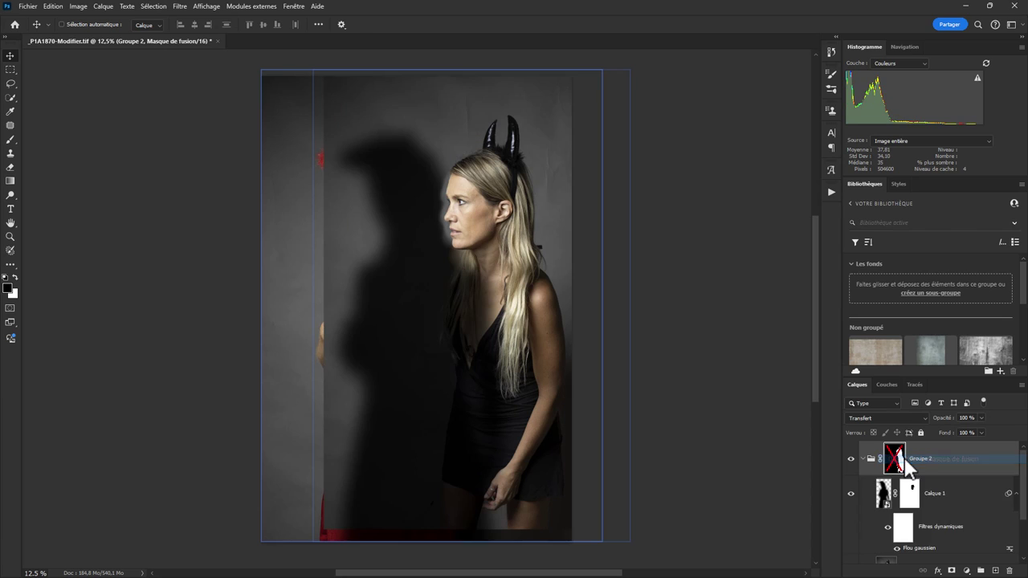
left_click(408, 425)
key("alt+]")
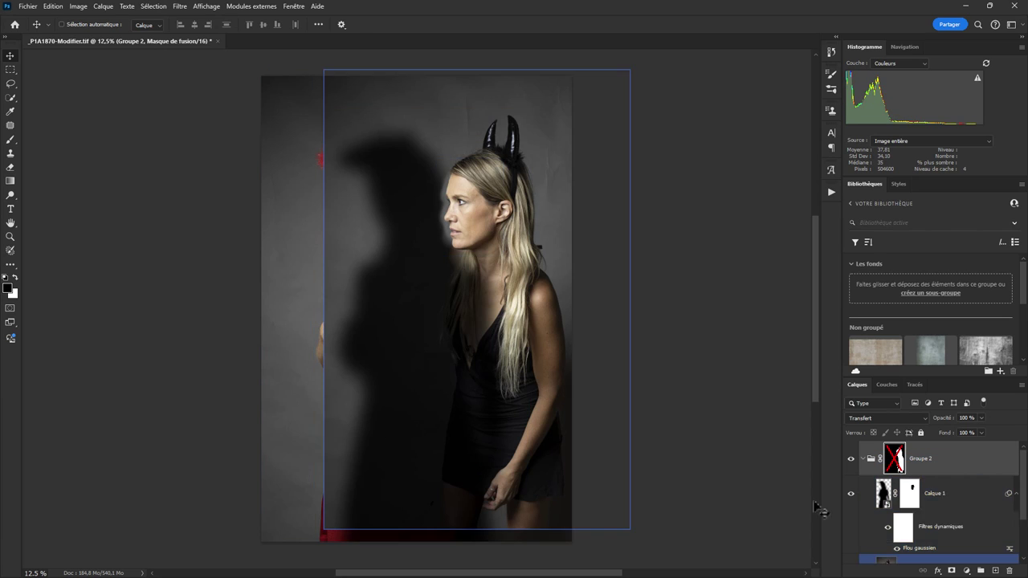
right_click(896, 465)
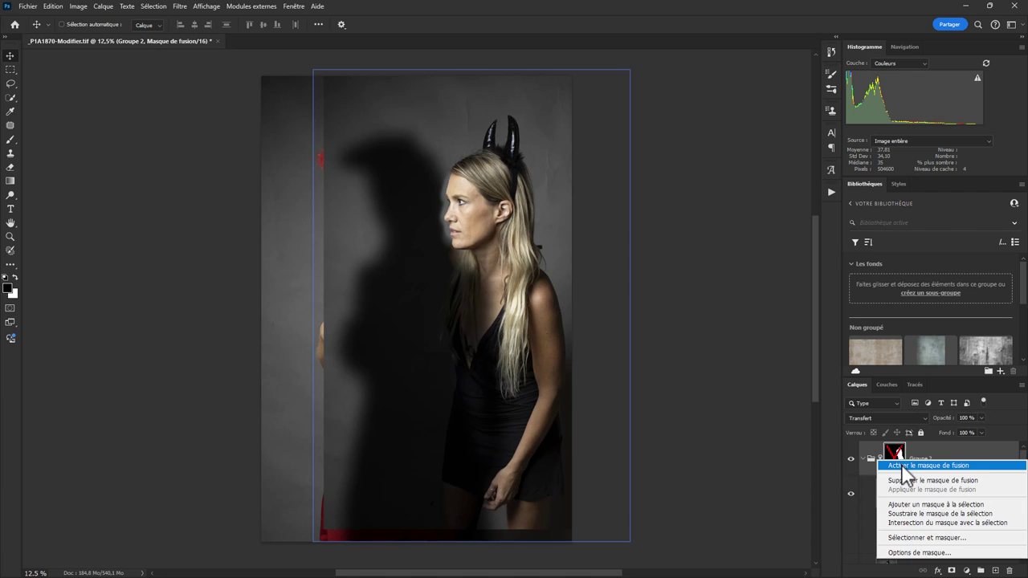
left_click(898, 461)
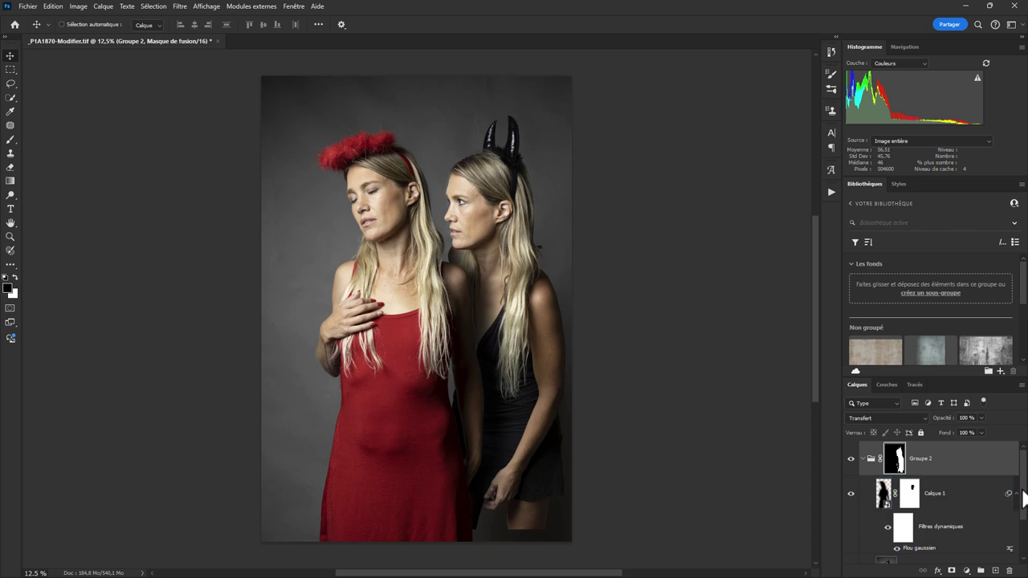
Select the _P1A1894.CR3 horned-woman layer from the image, then deselect it.
scroll(1024, 499, "down", 2)
left_click(916, 547)
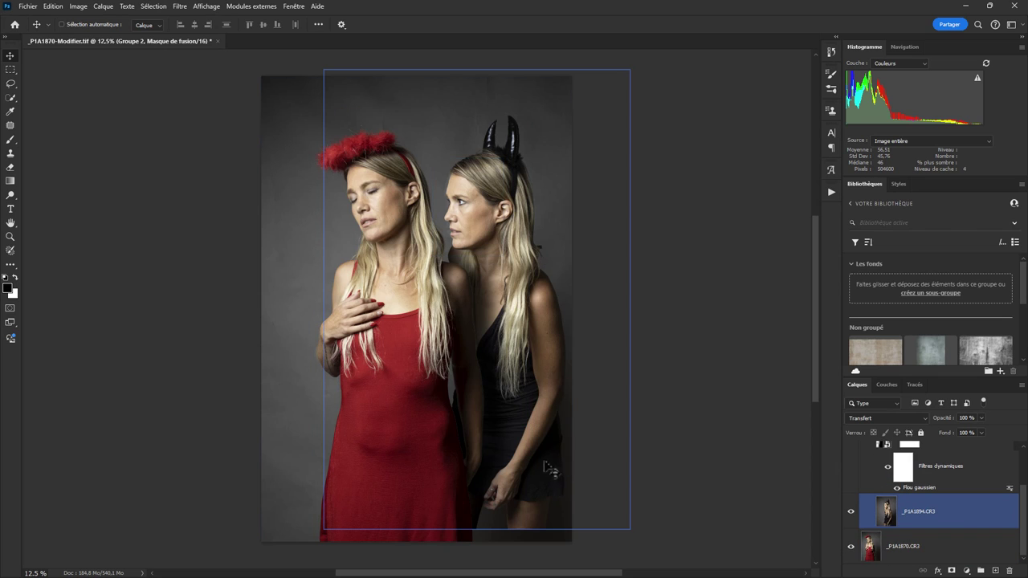
left_click(438, 461, "ctrl")
left_click(518, 456, "ctrl")
left_click(536, 453, "ctrl")
scroll(980, 538, "up", 1)
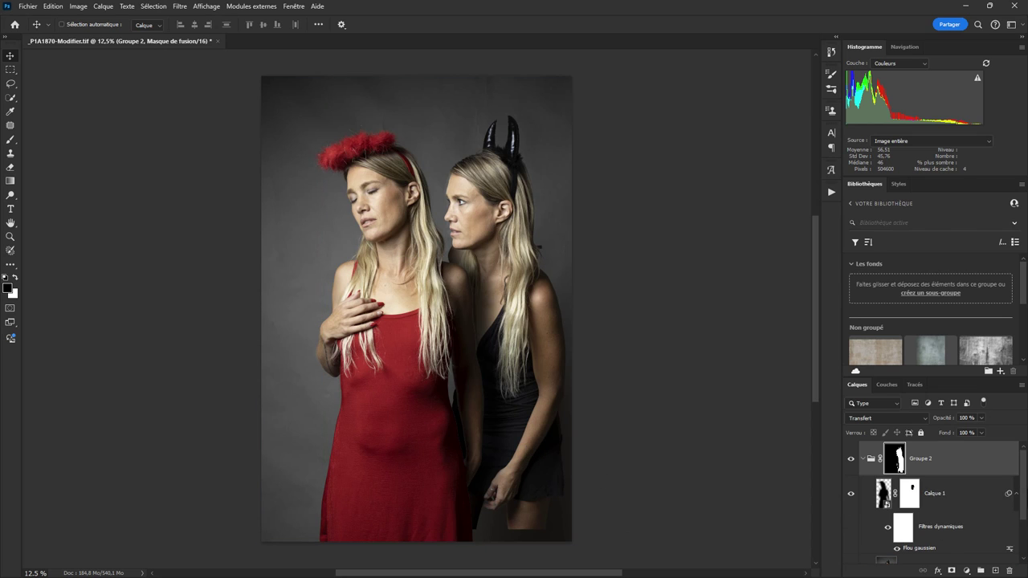
Toggle Calque 1 off and on, then close the composite without saving changes.
left_click(936, 547)
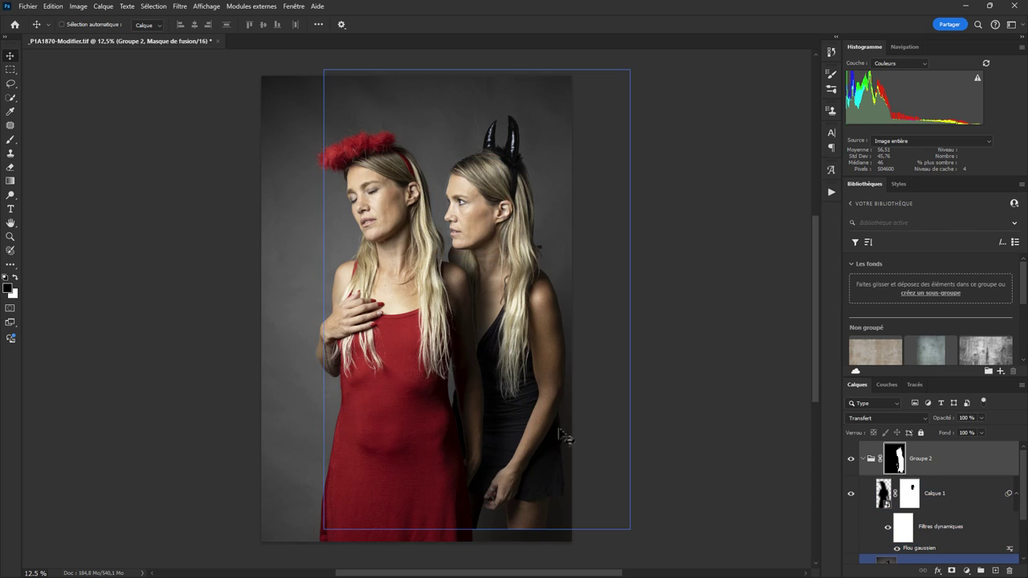
left_click(852, 495)
left_click(852, 495)
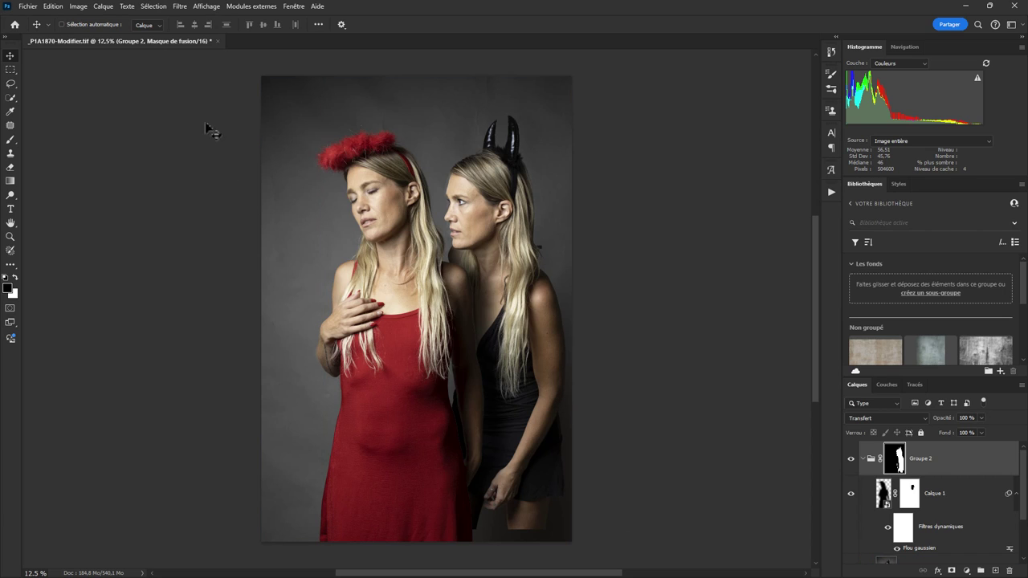
left_click(217, 41)
left_click(532, 215)
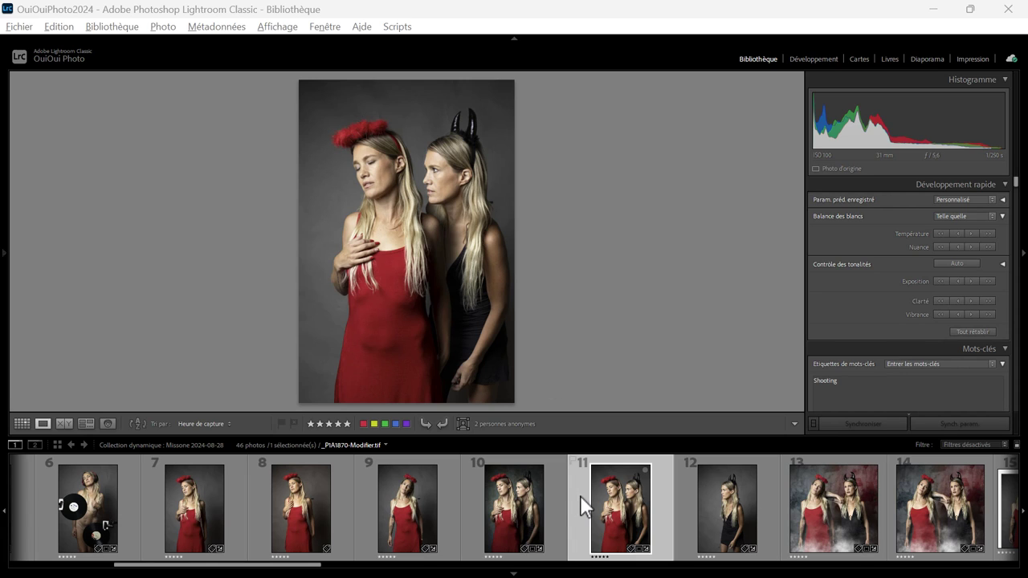
Flip between the textured-backdrop composite (10) and grey-backdrop version (11), ending on the composite.
left_click(558, 503)
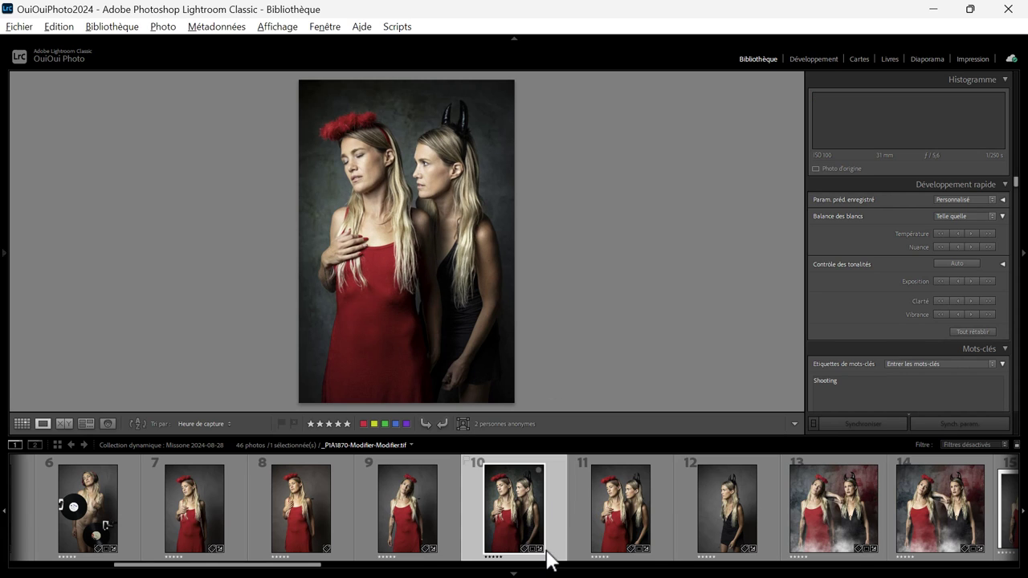
left_click(585, 515)
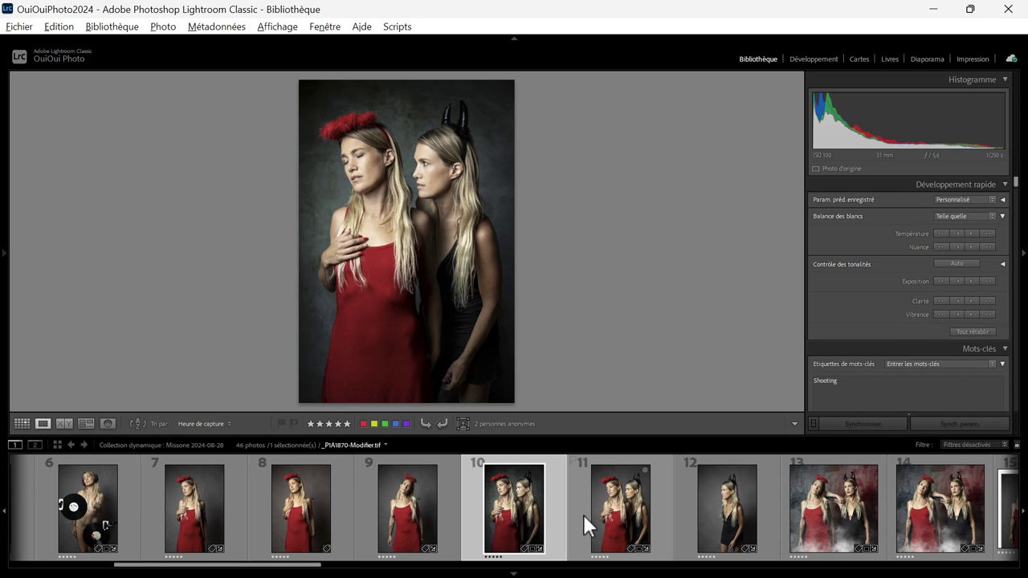
left_click(583, 515)
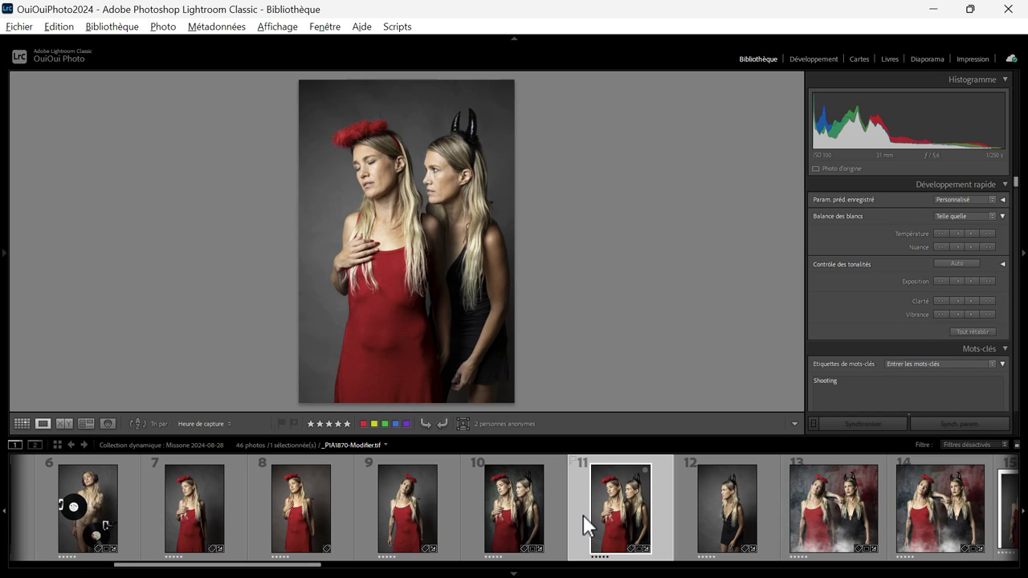
left_click(549, 510)
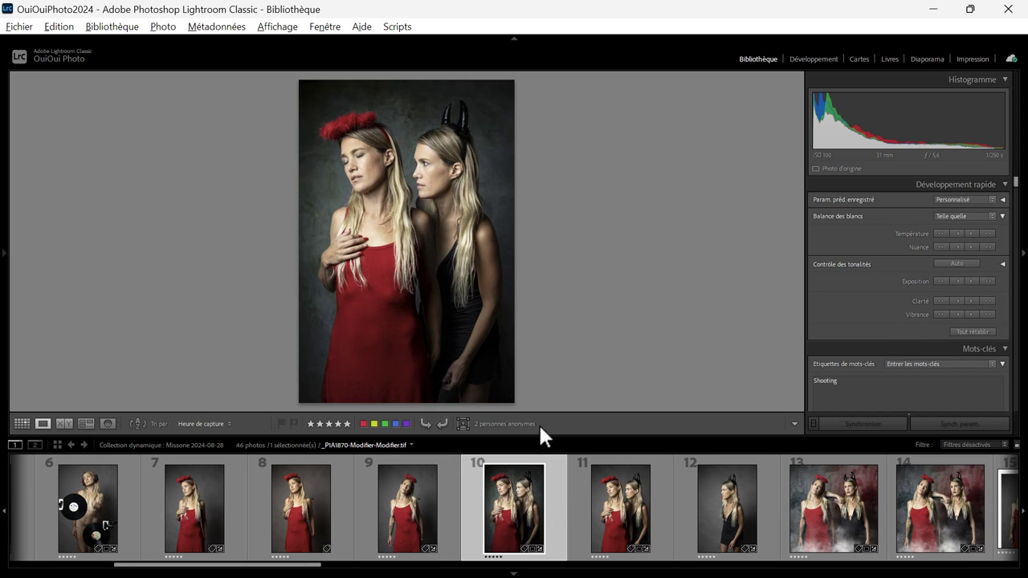
left_click(582, 511)
left_click(558, 511)
left_click(573, 492)
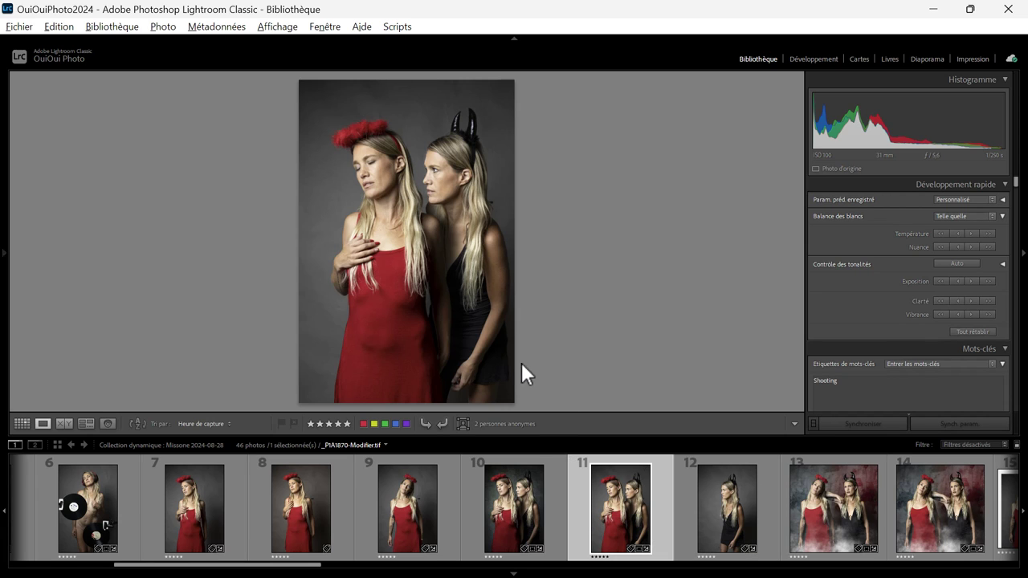
left_click(542, 465)
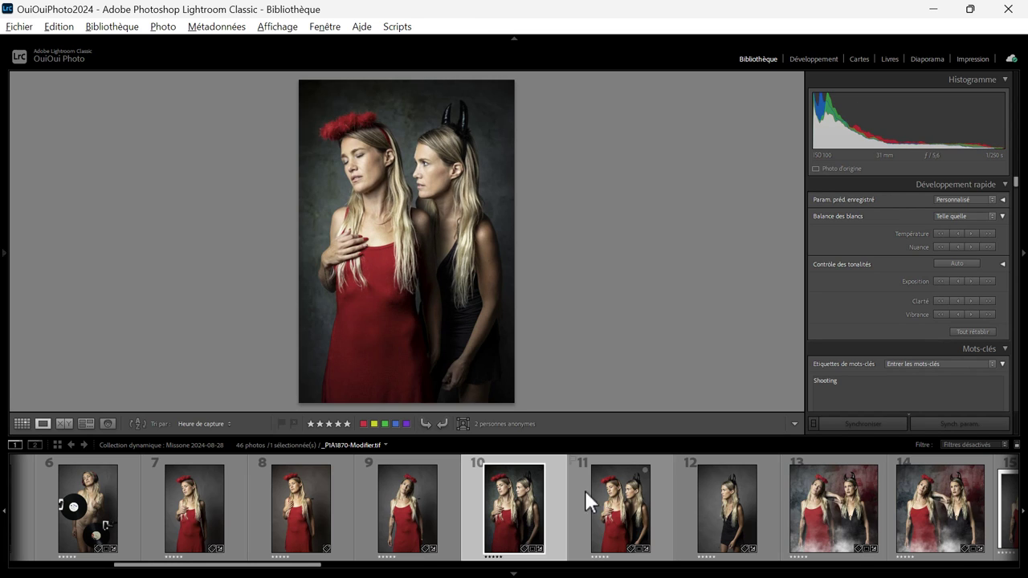
left_click(579, 491)
left_click(560, 491)
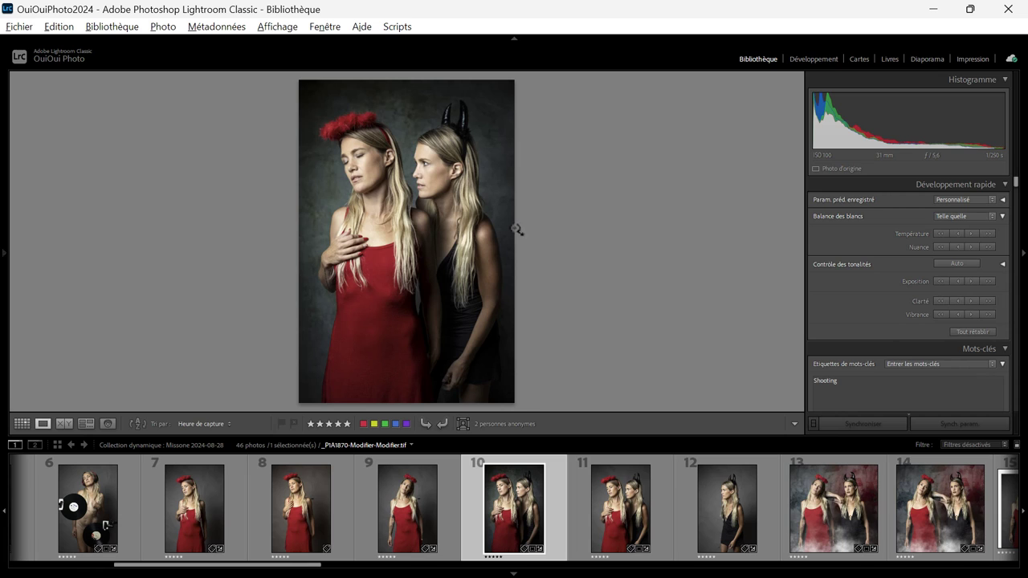
left_click(584, 494)
left_click(554, 477)
left_click(583, 482)
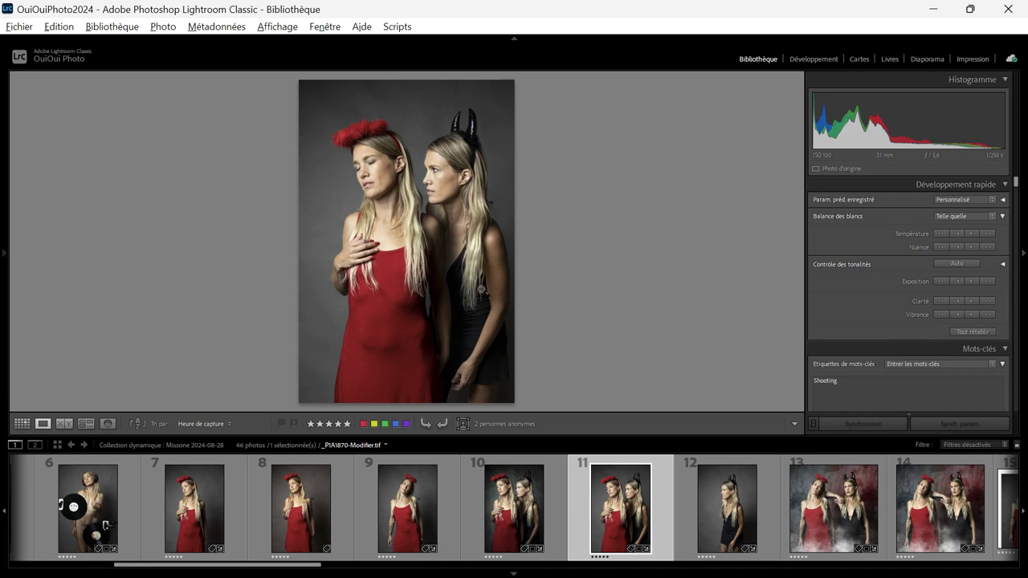
left_click(552, 471)
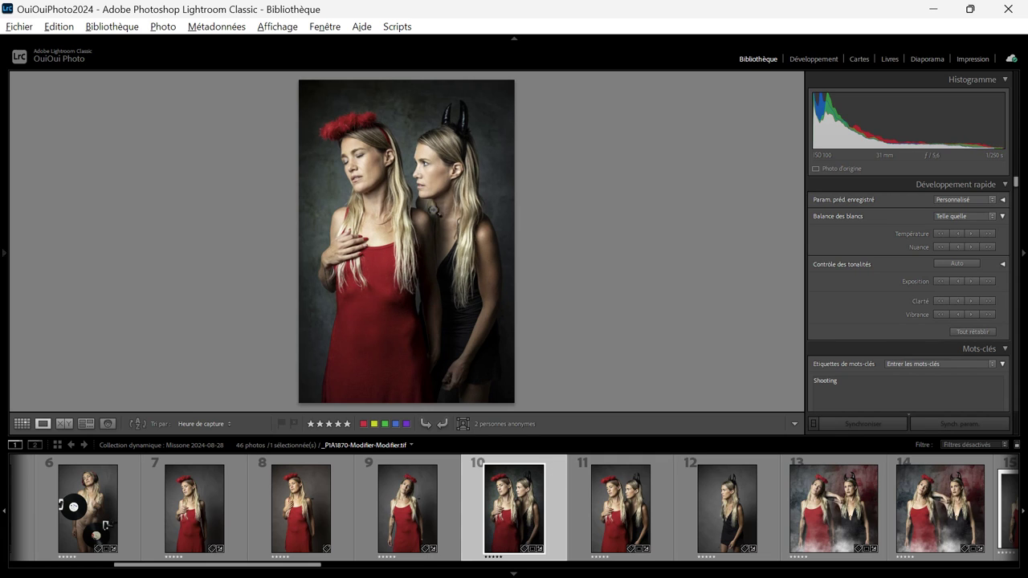
Open the original of composite thumbnail 10 in Photoshop with Modifier l'original.
right_click(551, 479)
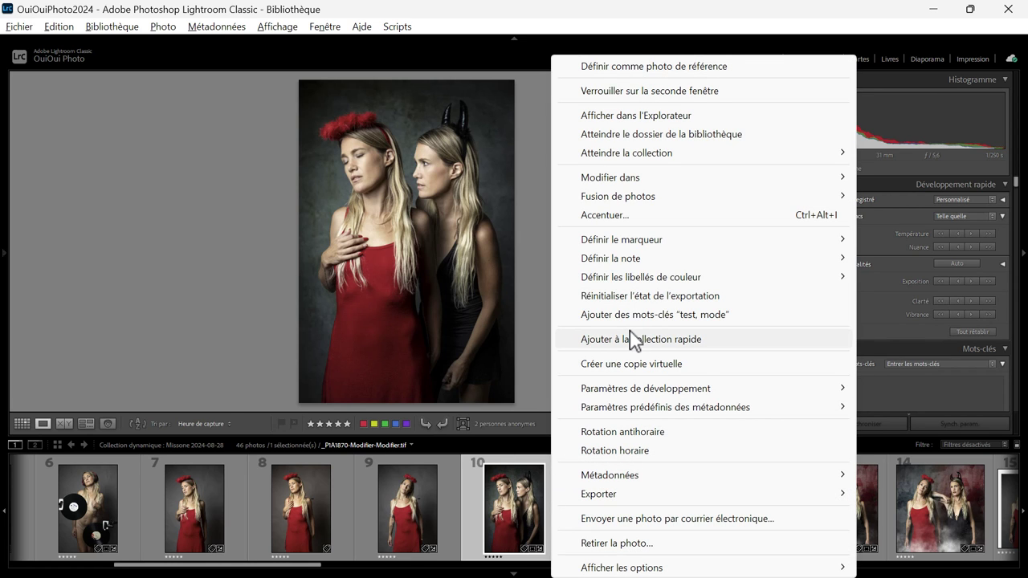
mouse_move(608, 177)
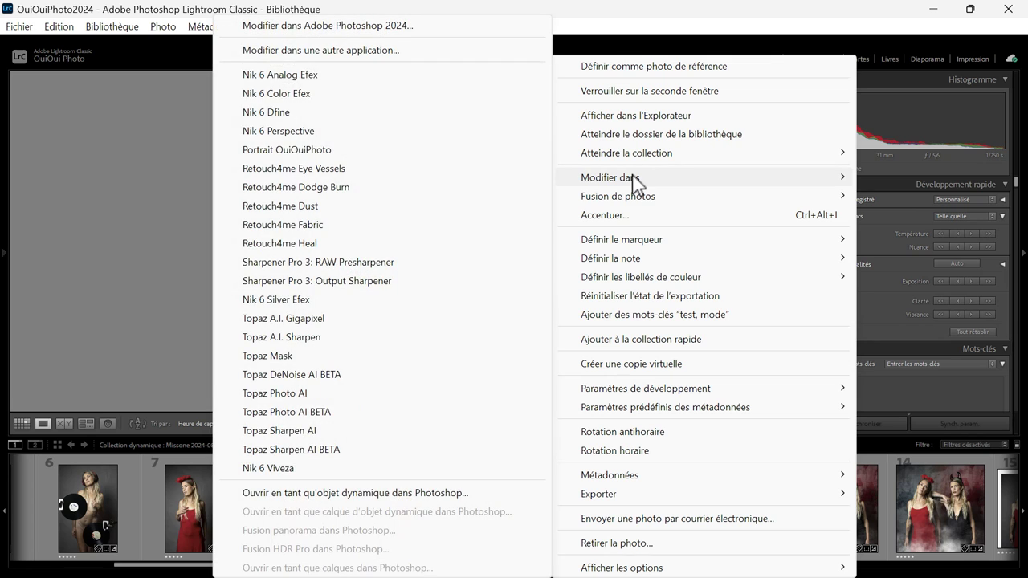
left_click(384, 26)
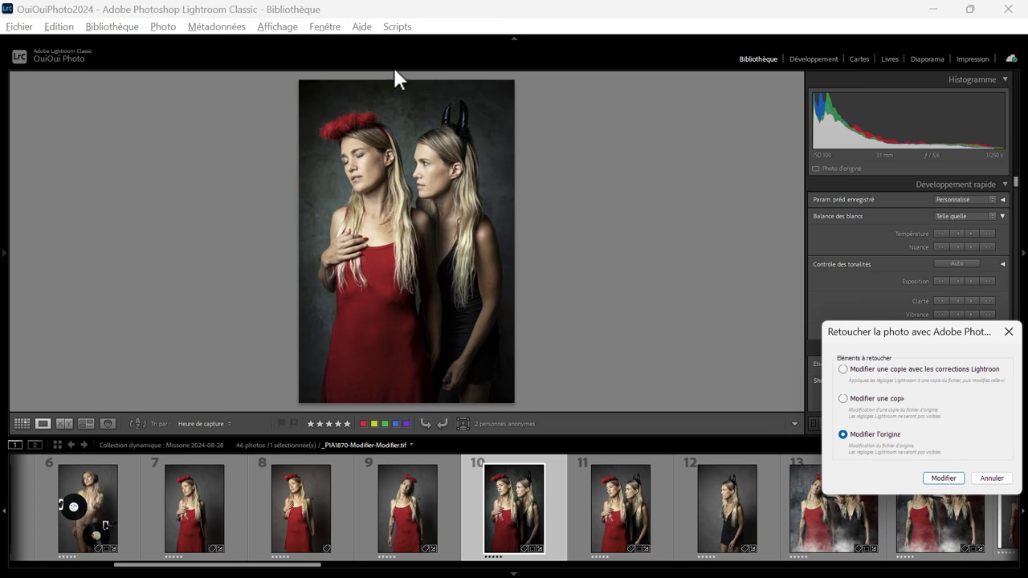
left_click(944, 478)
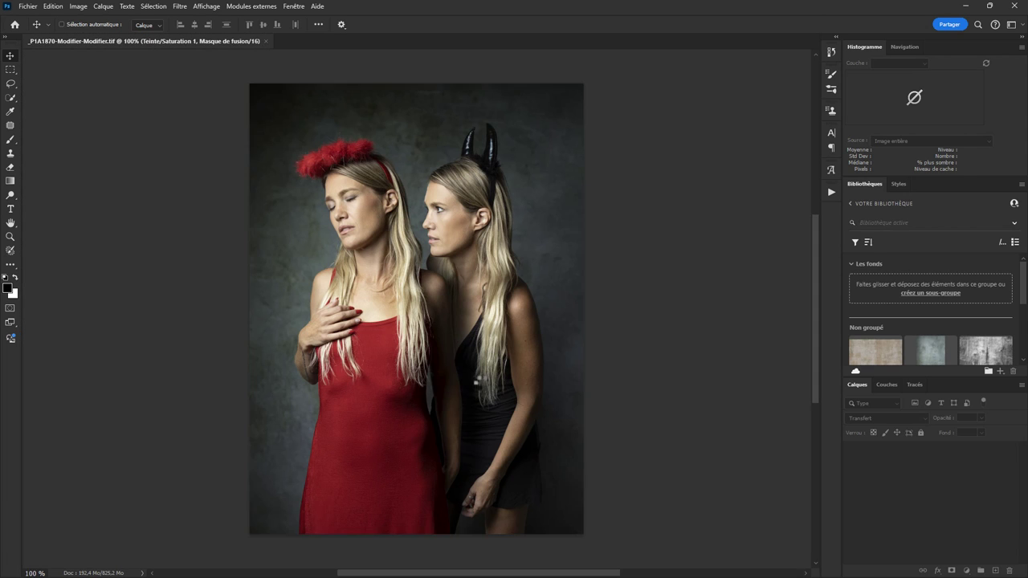
Inspect the Original, Couleur and Texture layers in the Calques panel.
left_click_drag(1025, 472, 1025, 531)
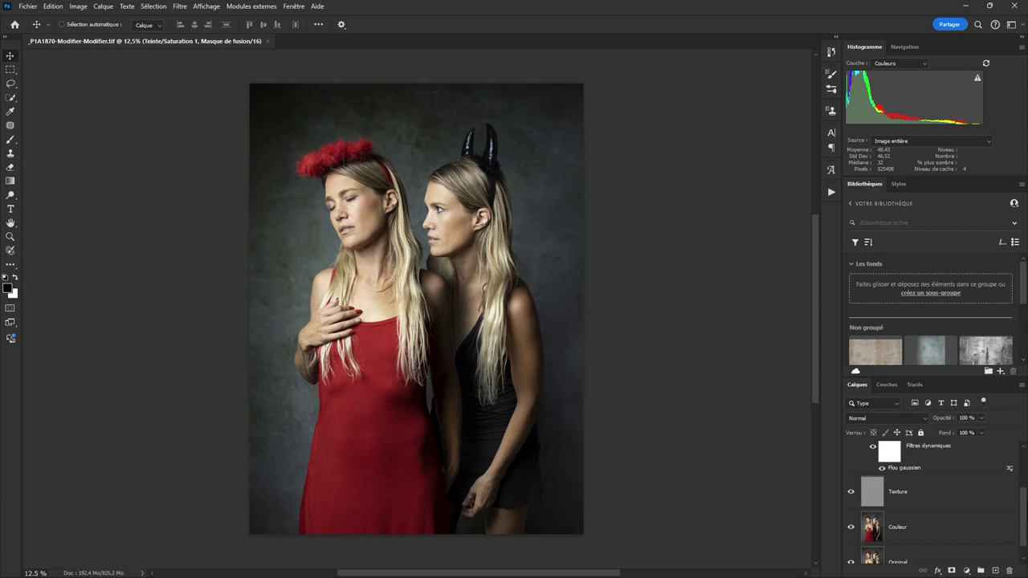
left_click(887, 544)
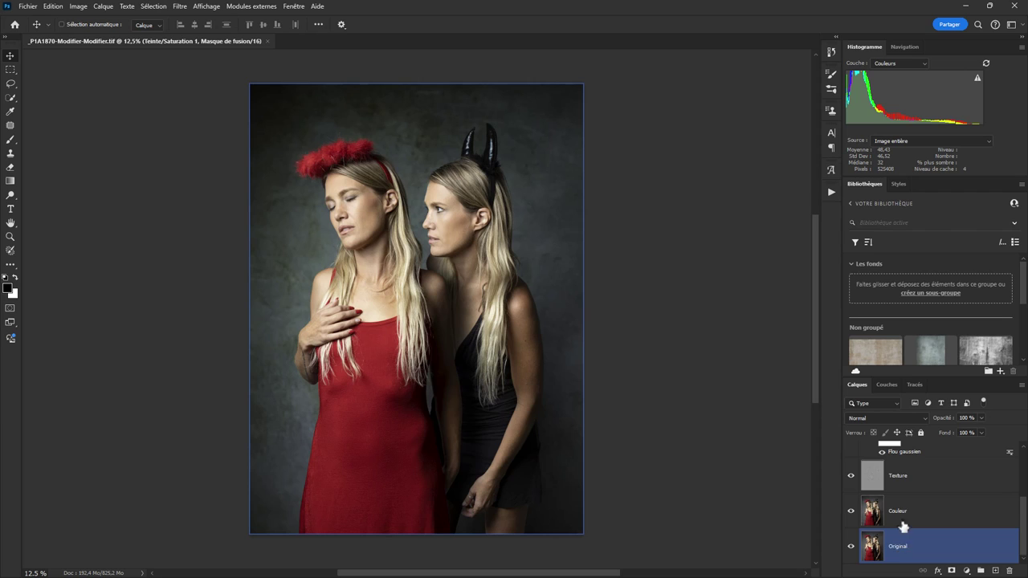
left_click(901, 516)
left_click(907, 482)
left_click(917, 548)
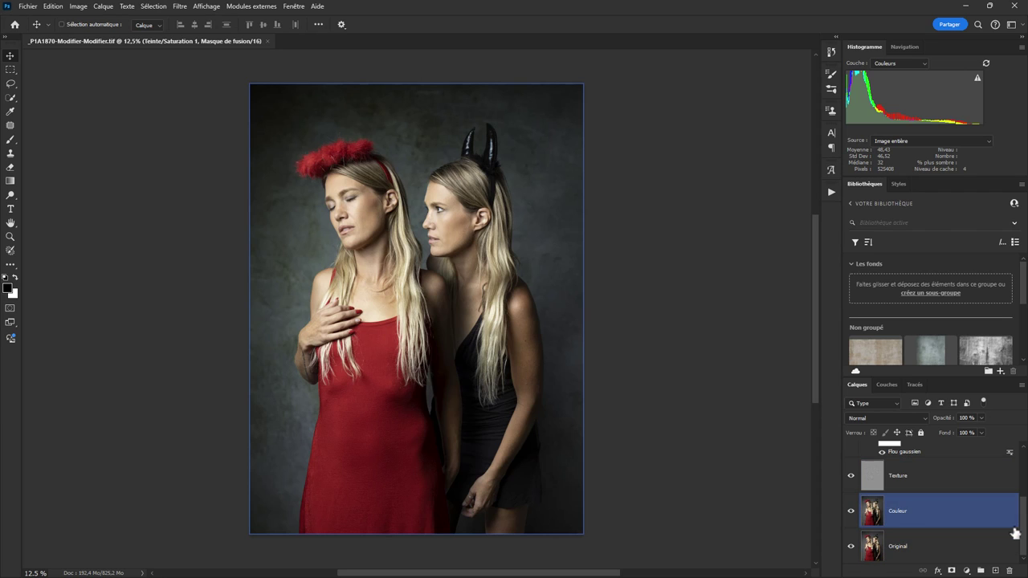
left_click(1014, 534, "ctrl")
scroll(1026, 527, "up", 1)
scroll(1026, 526, "up", 2)
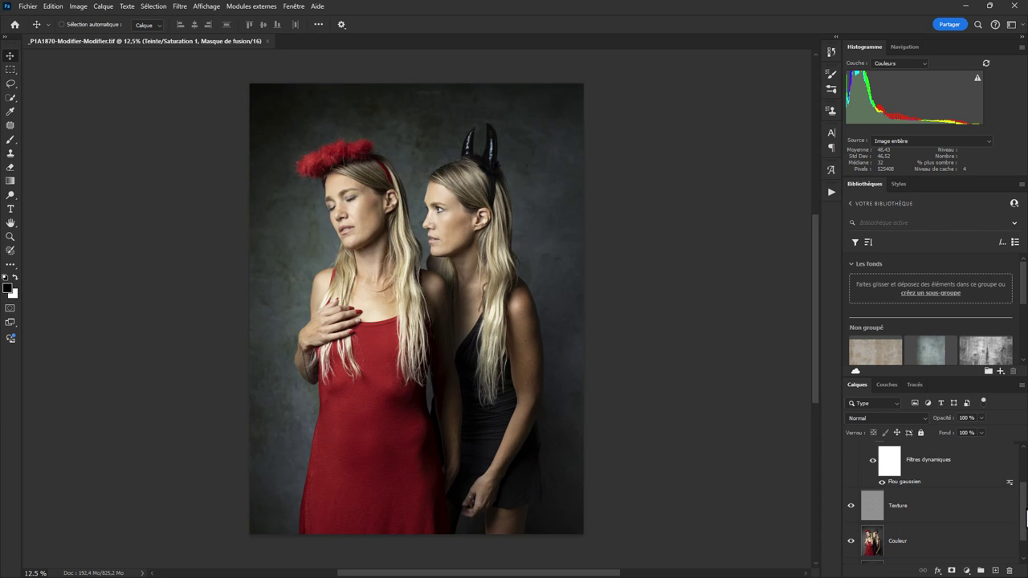
scroll(1026, 514, "up", 2)
scroll(1026, 514, "up", 2)
scroll(1026, 515, "up", 1)
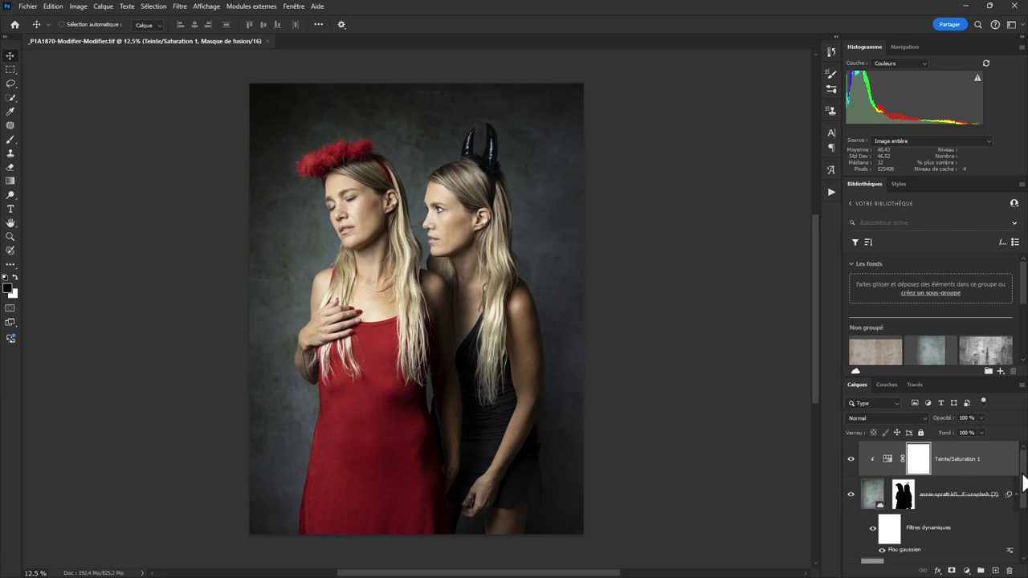
Toggle the textured backdrop and Teinte/Saturation 1 adjustment on and off, leaving both visible.
left_click(878, 499)
left_click(851, 494)
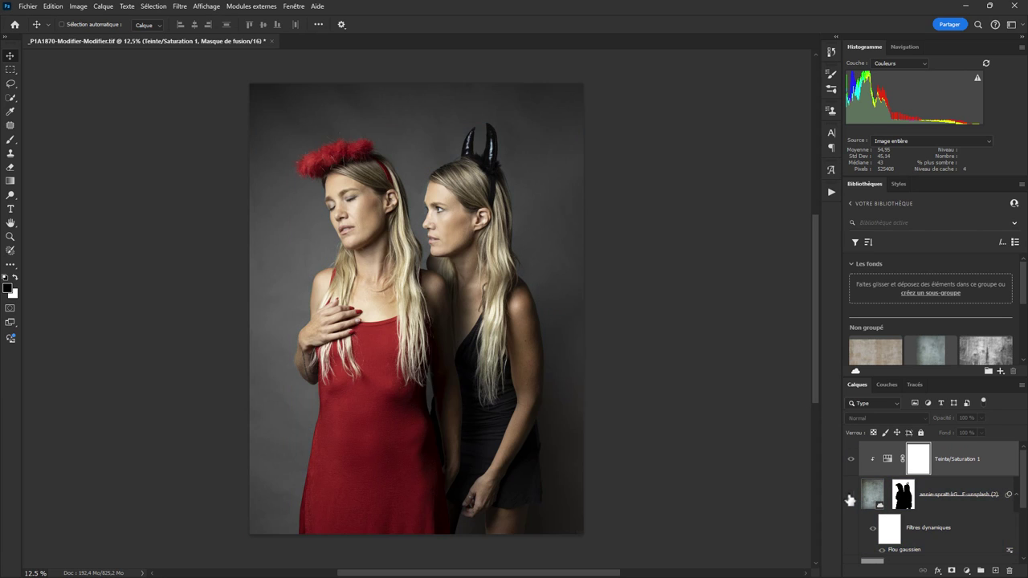
left_click(851, 496)
left_click(851, 498)
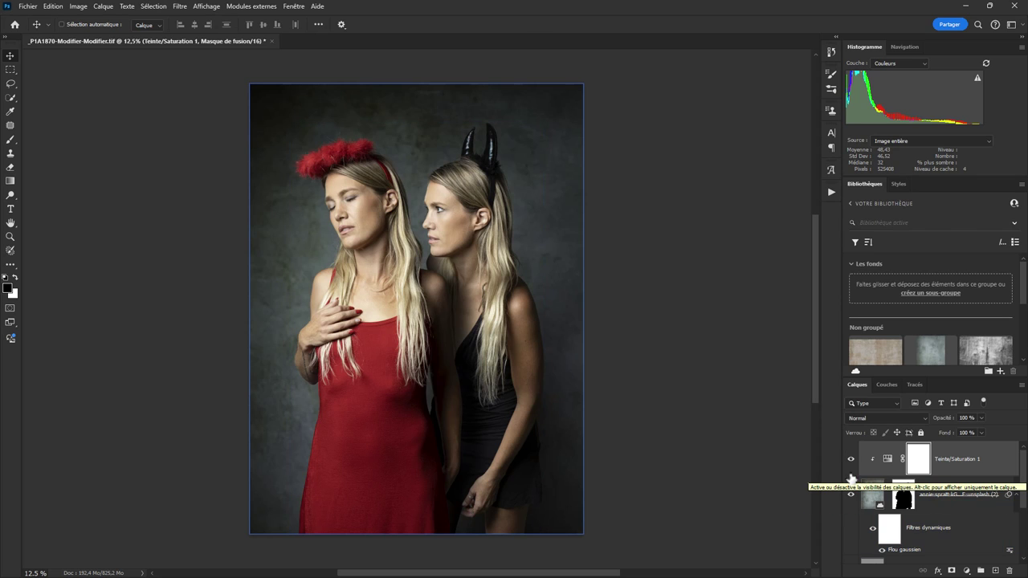
left_click(851, 459)
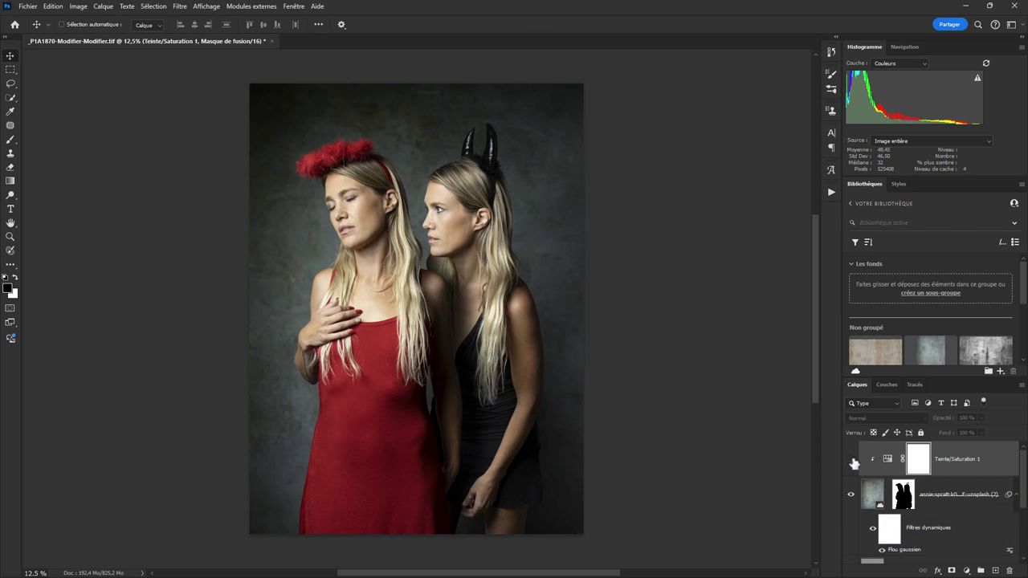
left_click(852, 460)
left_click(852, 460)
left_click(852, 460)
left_click(852, 460)
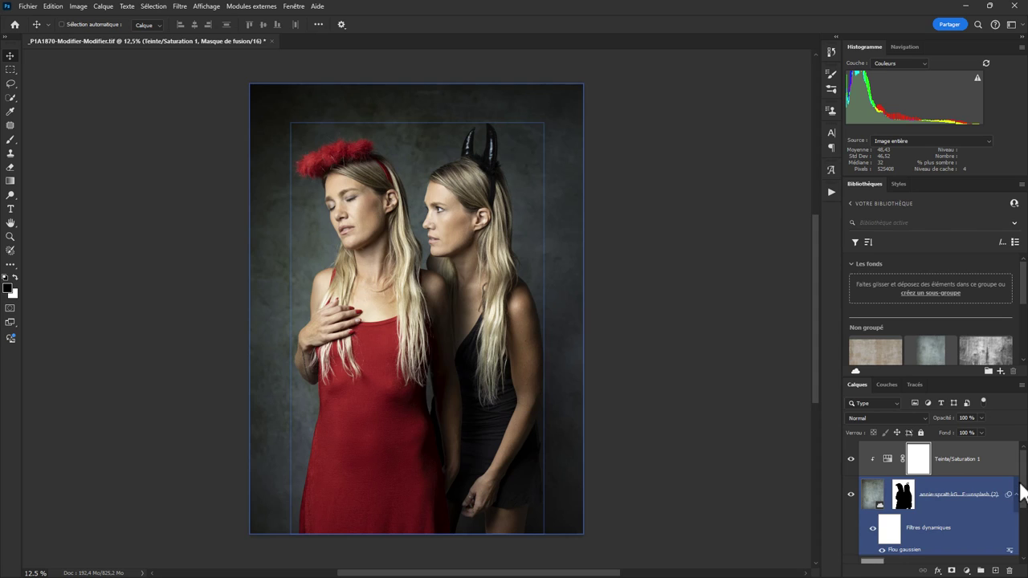
left_click_drag(1024, 492, 1023, 547)
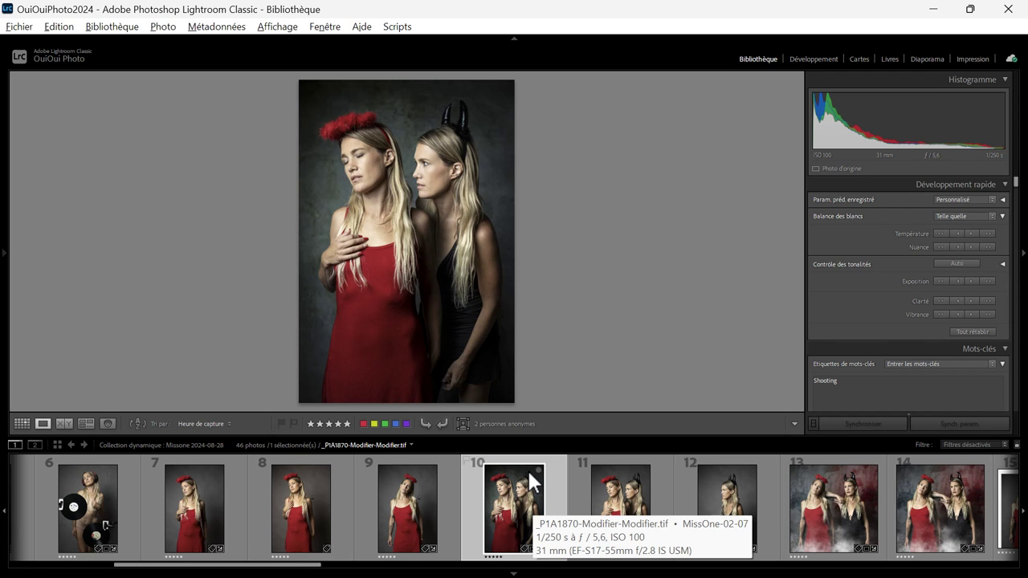
Show composite thumbnail 10 in full-screen preview with F.
key("f")
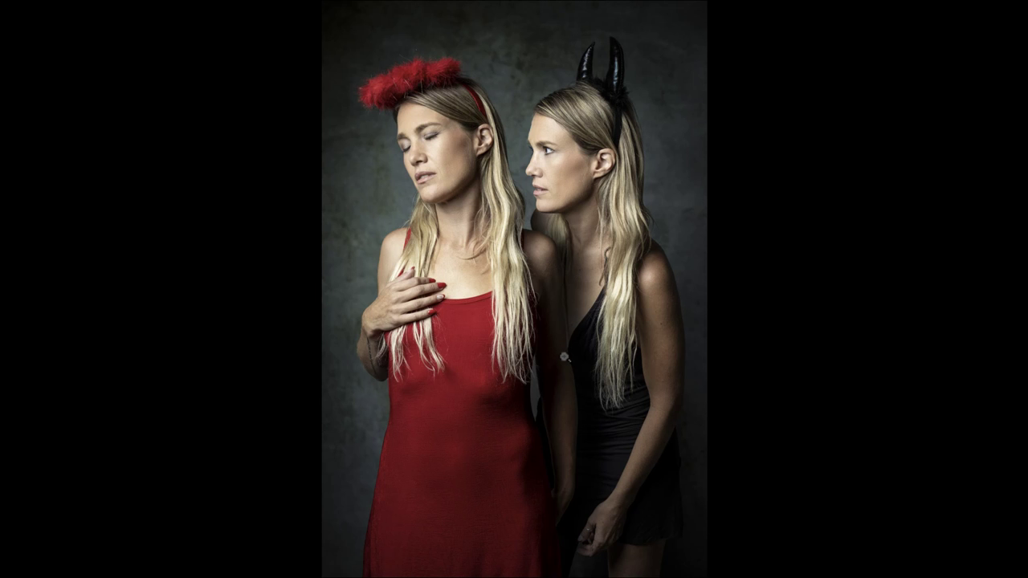
Exit full screen back to the Library loupe with composite photo 10 selected.
key("Escape")
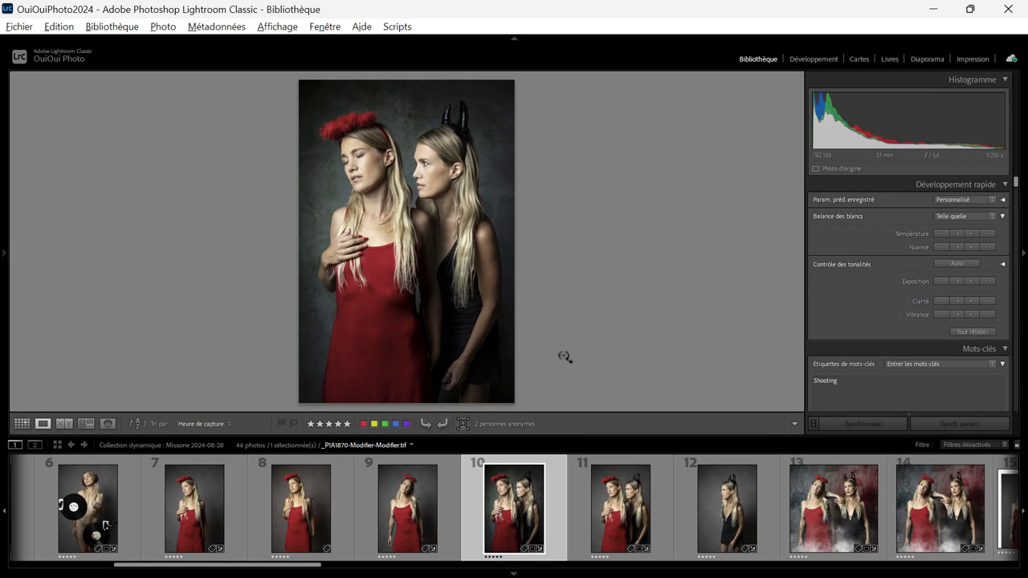